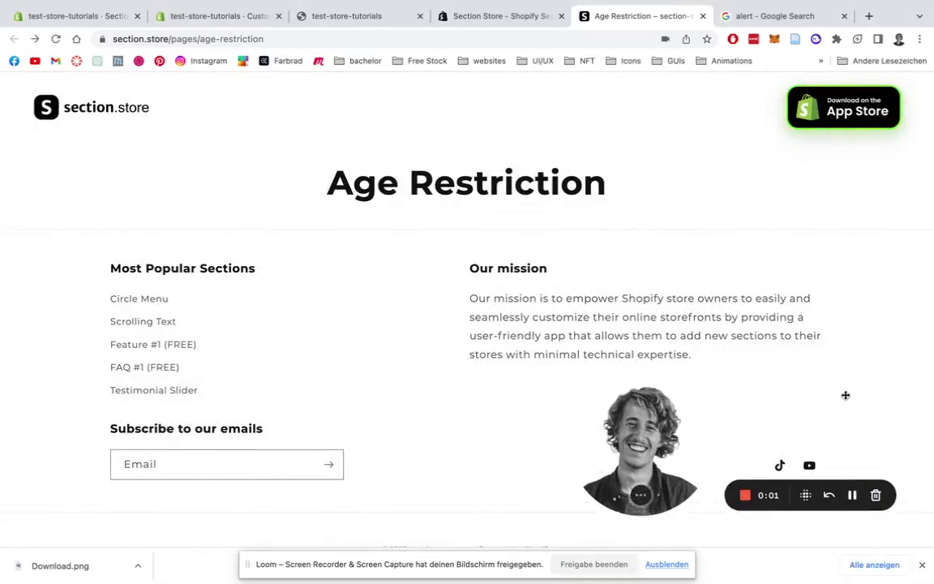
# Reload the Age Restriction demo page and confirm entry past the Adults only (21+) popup.
pyautogui.moveTo(846, 395); pyautogui.dragTo(898, 377)
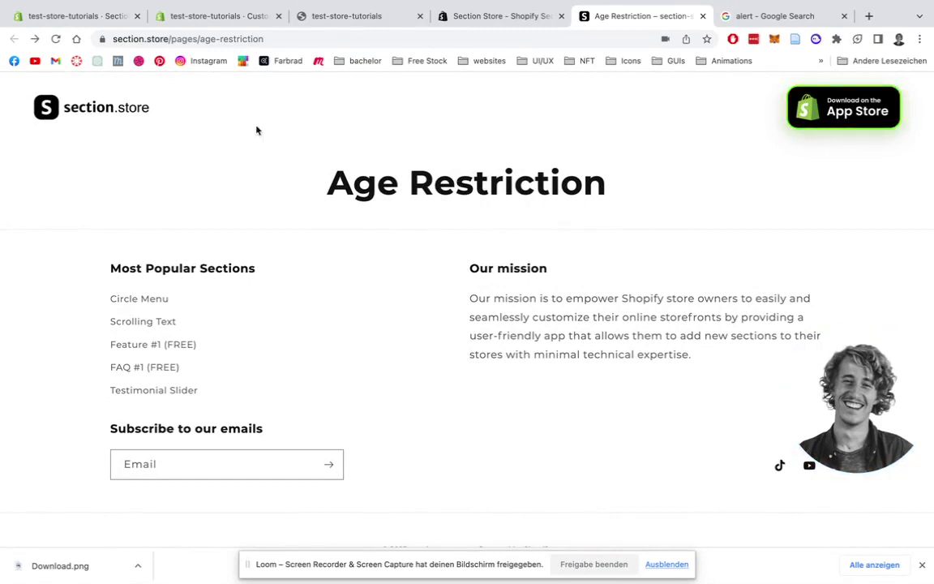
pyautogui.scroll(1, 408, 270)
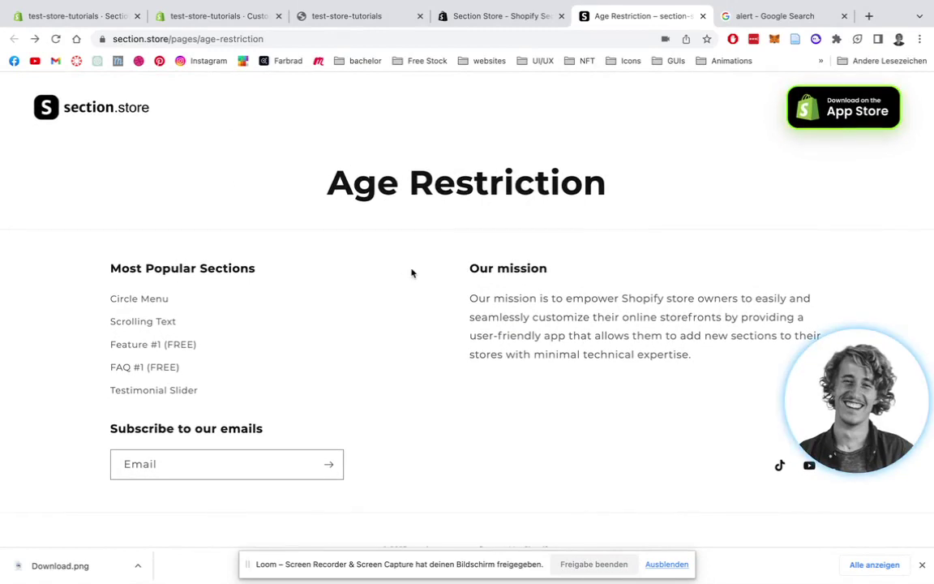
pyautogui.click(55, 39)
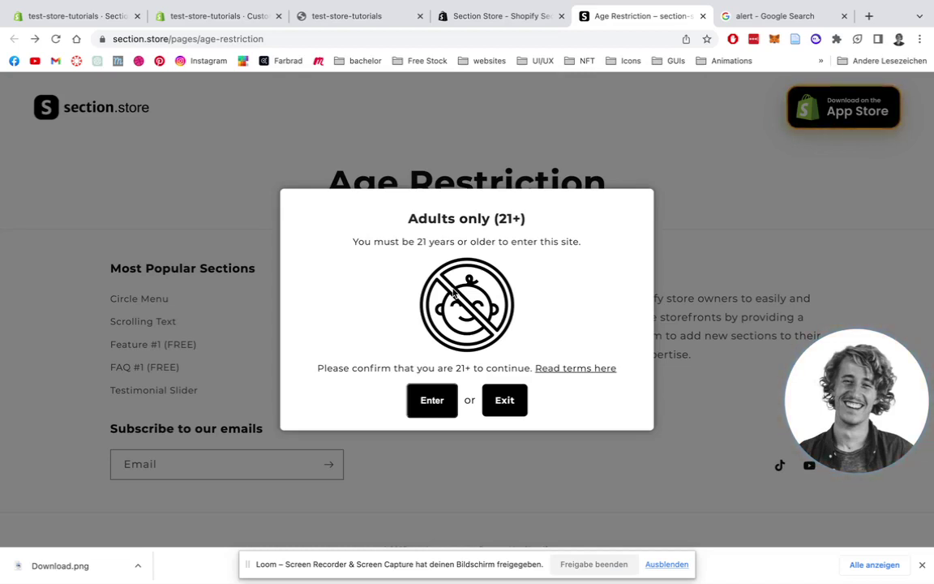
pyautogui.click(666, 564)
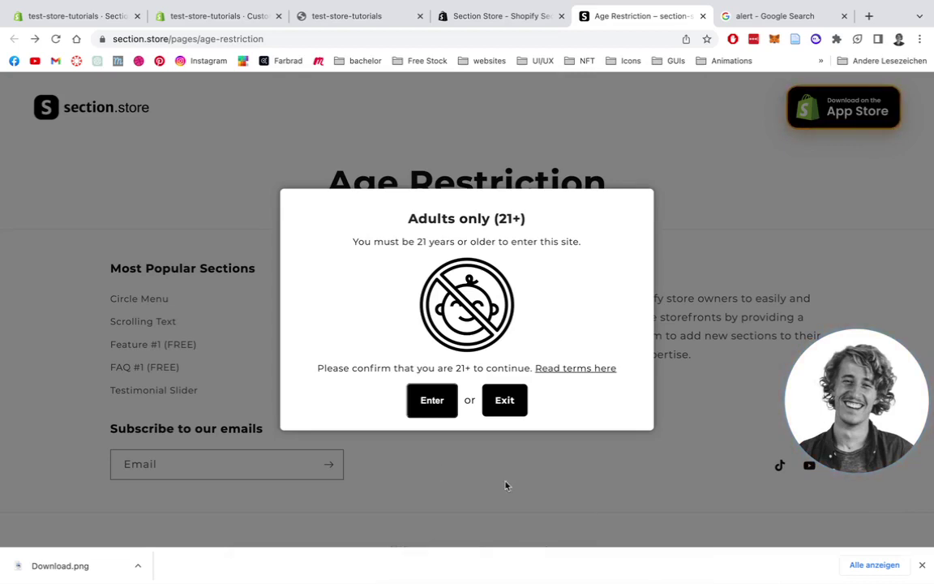
pyautogui.click(435, 398)
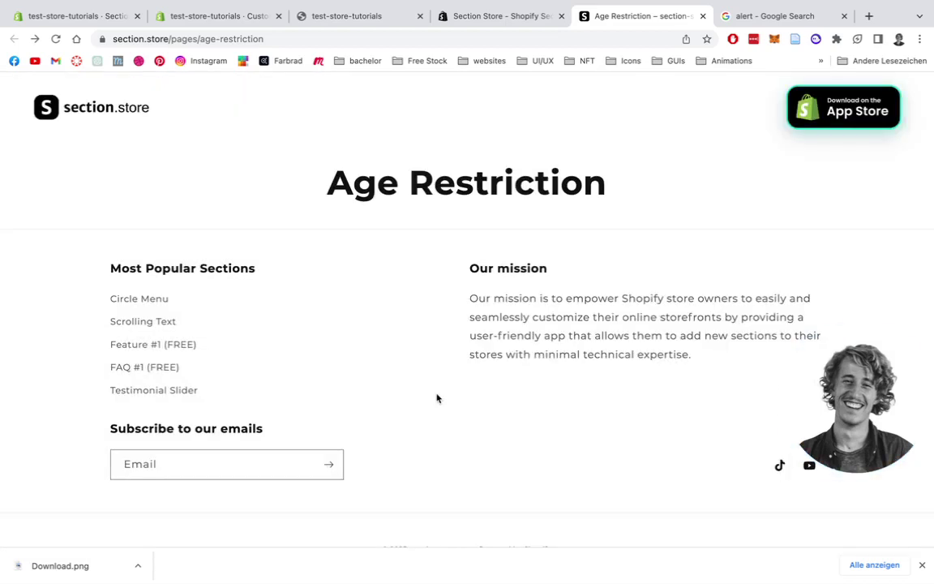
# Close the Age Restriction demo tab and return to the Section Store: Theme sections listing.
pyautogui.click(702, 16)
pyautogui.click(489, 20)
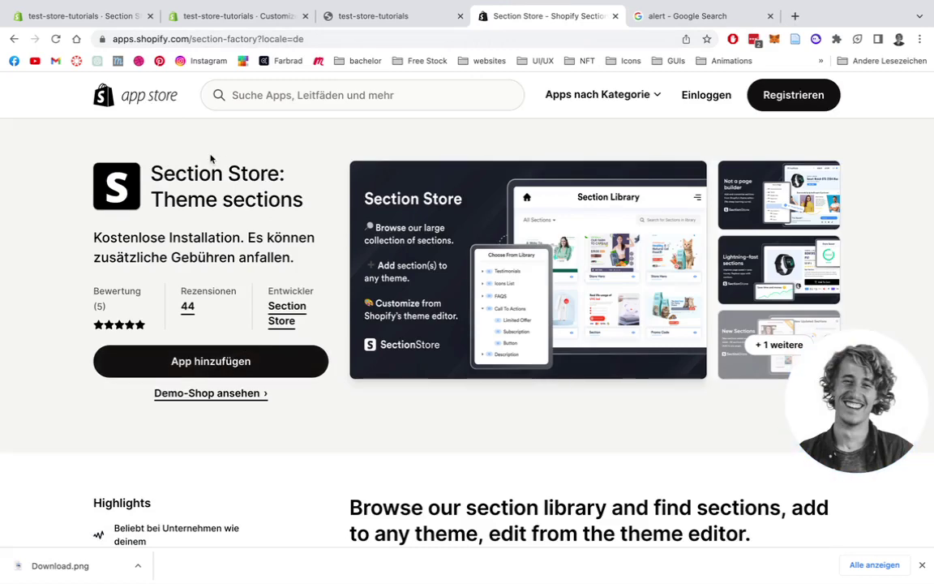
# In the admin's Section Store, open the Sections catalogue and search it for 'age res'.
pyautogui.click(70, 16)
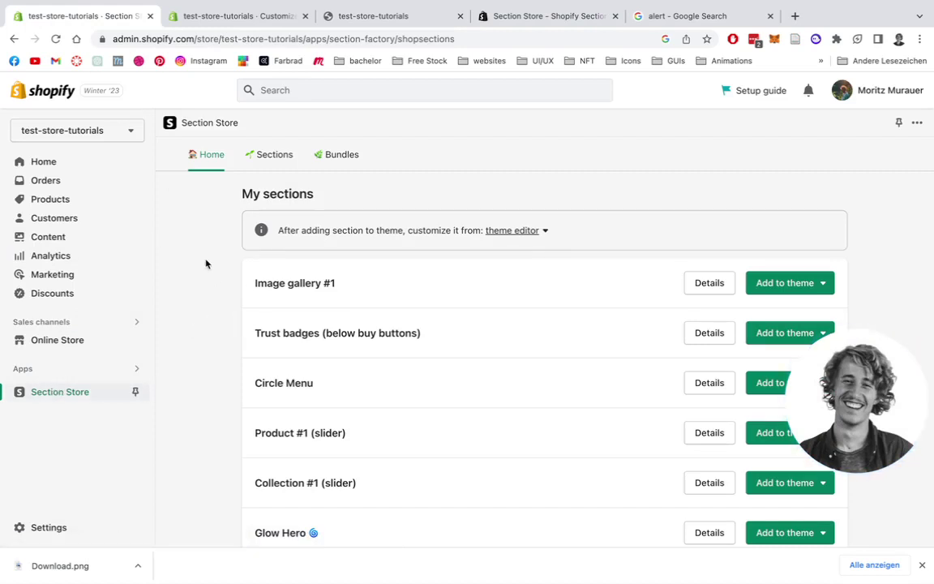
pyautogui.scroll(-1, 205, 264)
pyautogui.scroll(1, 205, 264)
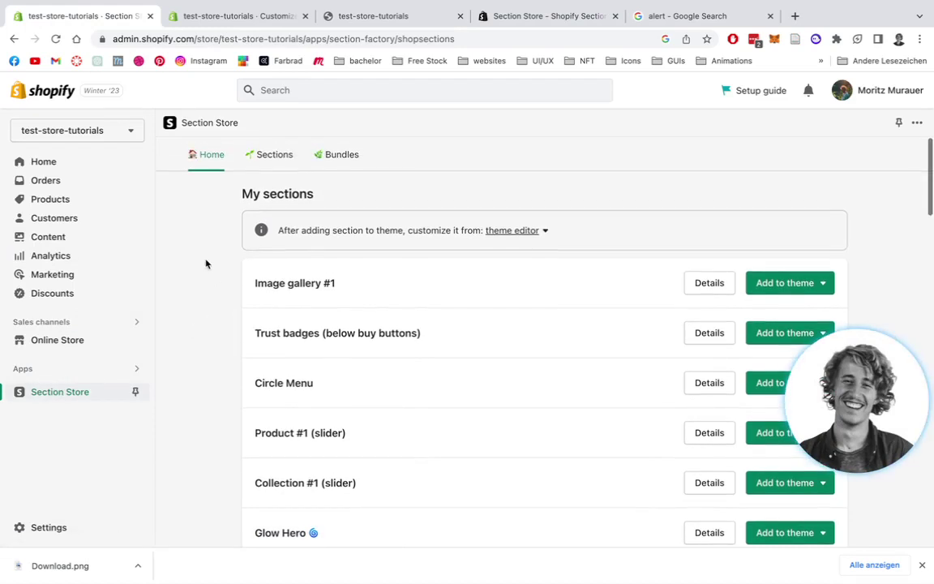
pyautogui.click(272, 160)
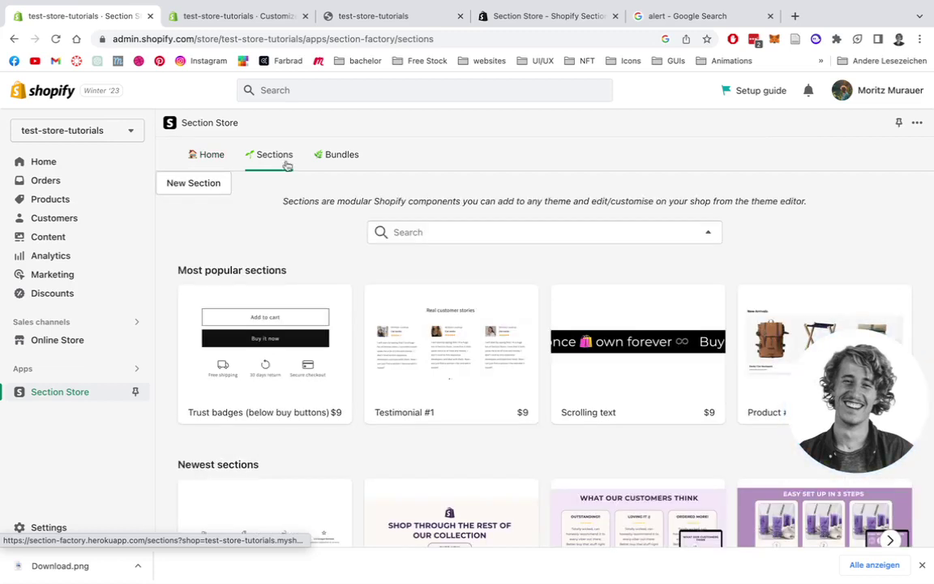
pyautogui.click(418, 232)
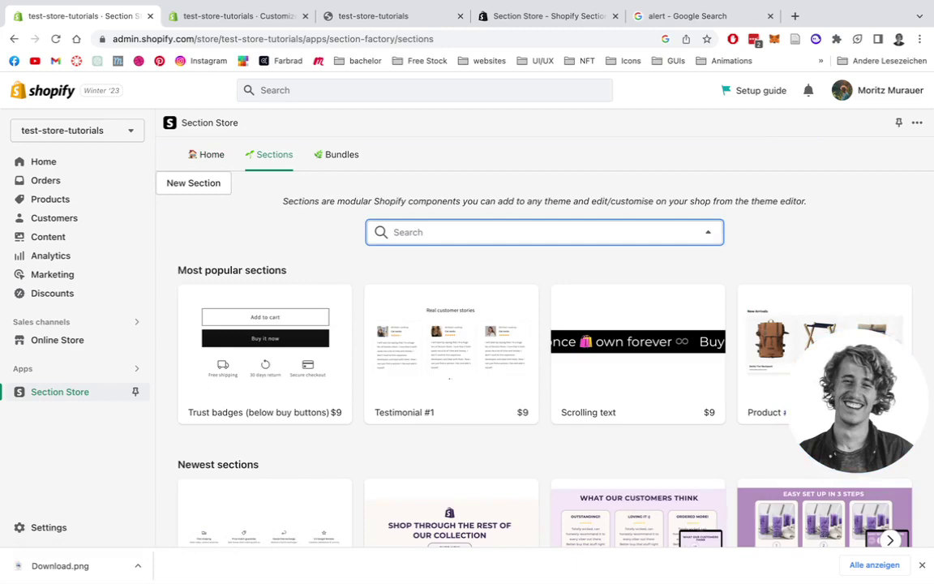
pyautogui.write('age res')
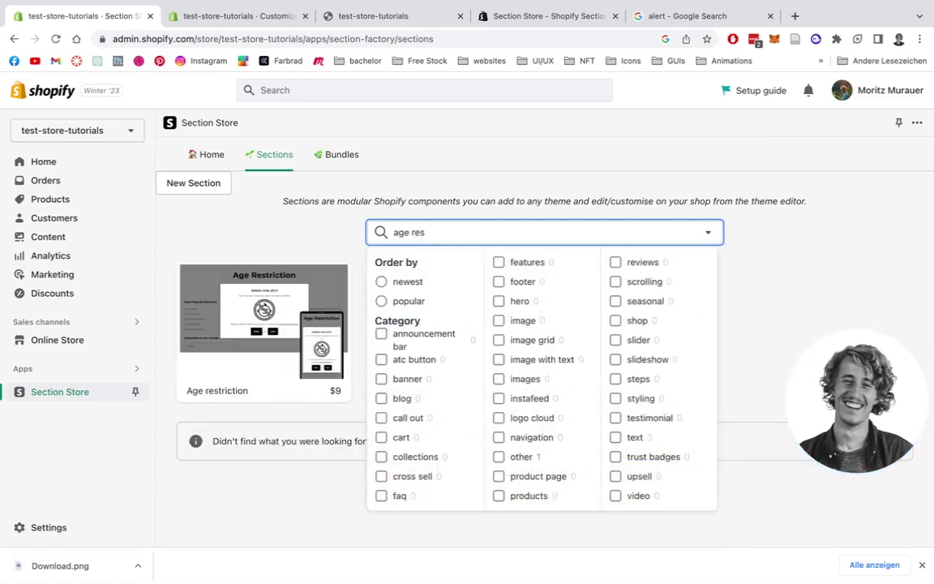
# Open the Age restriction section's detail page and review its popup preview, demo store and $9 price.
pyautogui.click(233, 353)
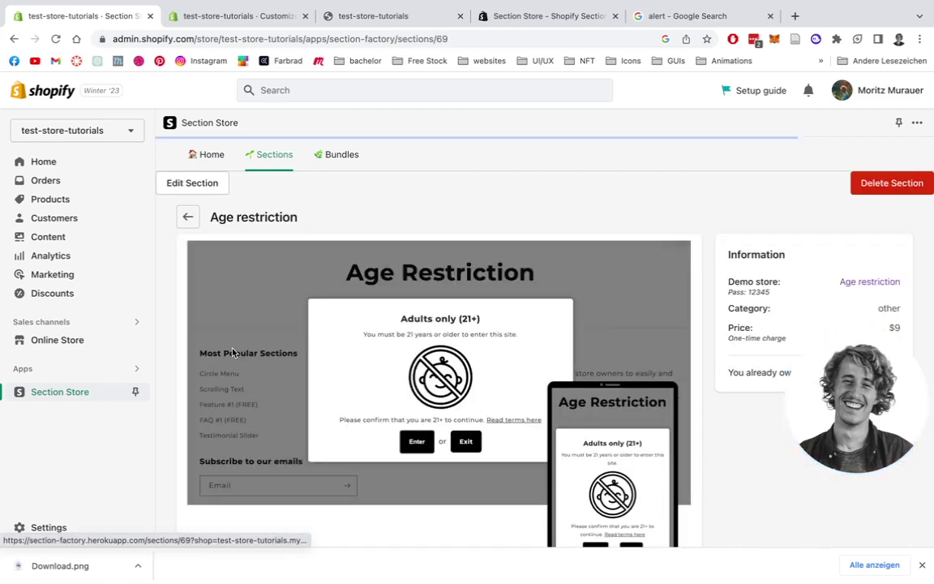
pyautogui.scroll(-2, 511, 156)
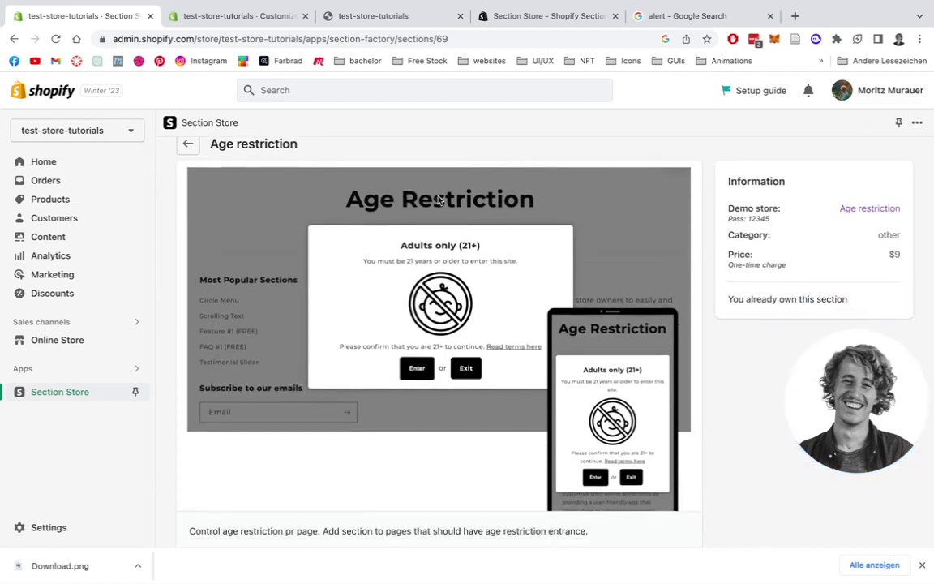
pyautogui.scroll(1, 437, 200)
pyautogui.scroll(-1, 438, 200)
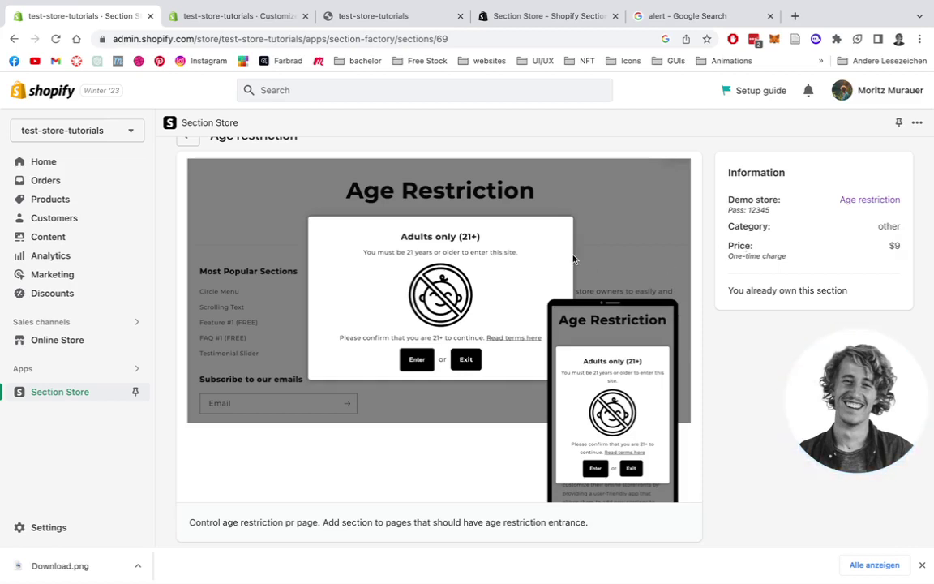
pyautogui.scroll(2, 572, 258)
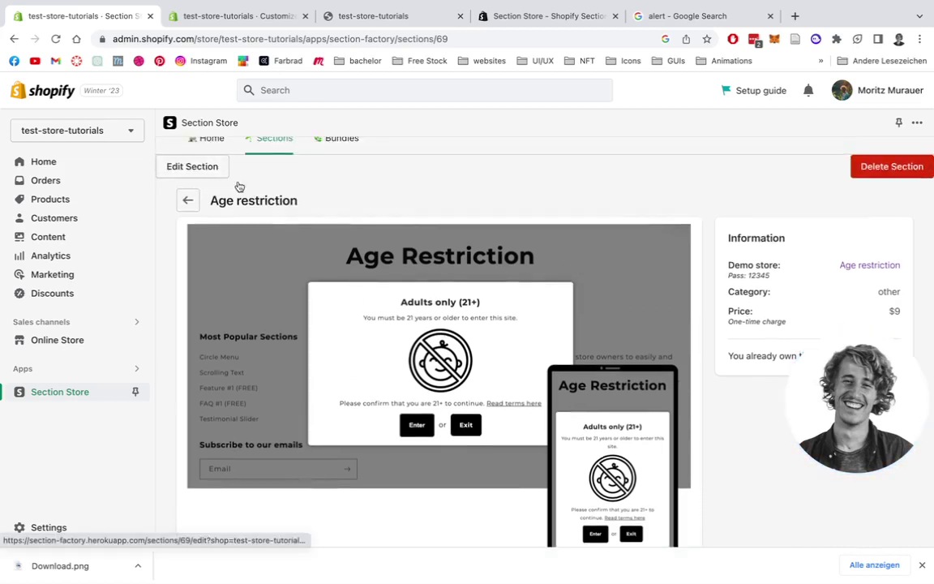
pyautogui.scroll(1, 559, 286)
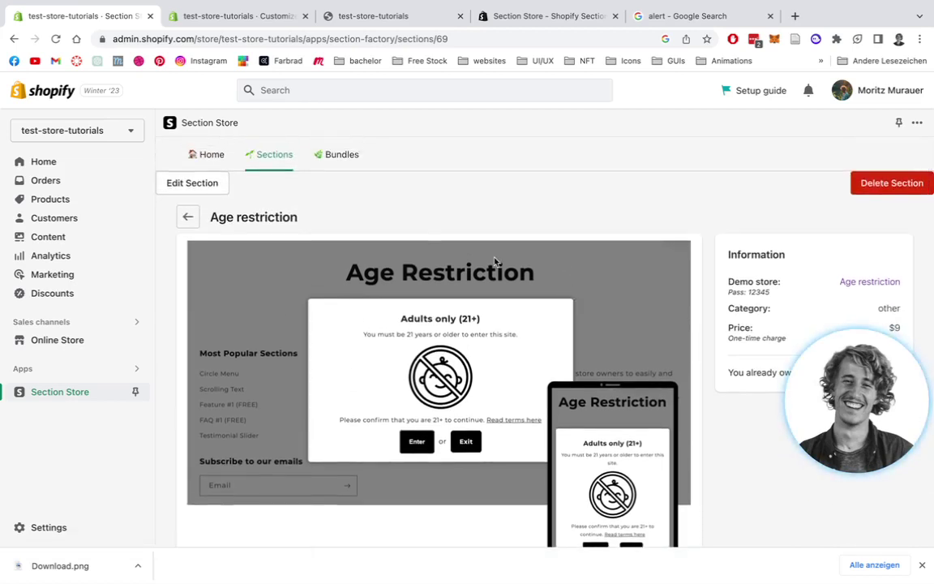
# Return to the Section Store home and scroll down to the owned Age restriction section.
pyautogui.click(212, 161)
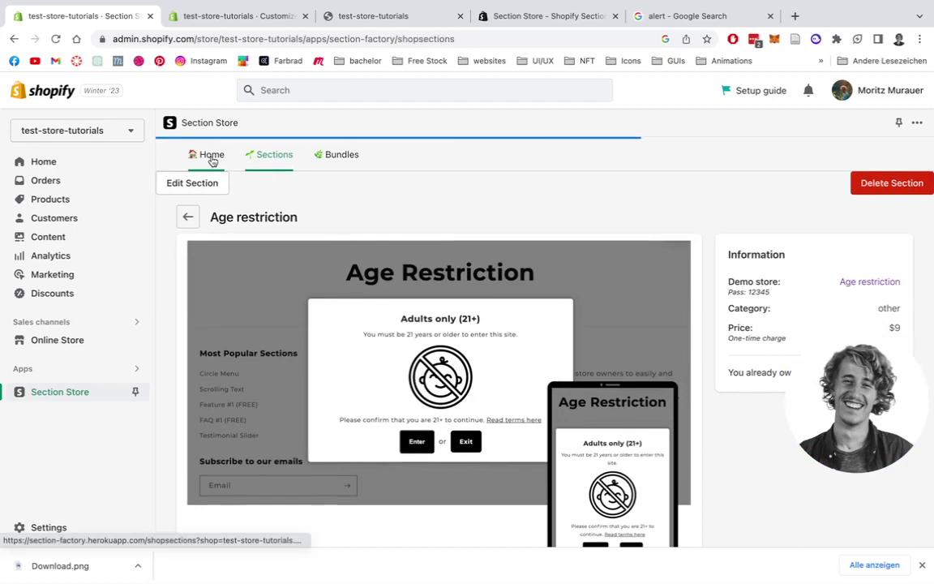
pyautogui.scroll(-1, 521, 298)
pyautogui.scroll(-10, 520, 297)
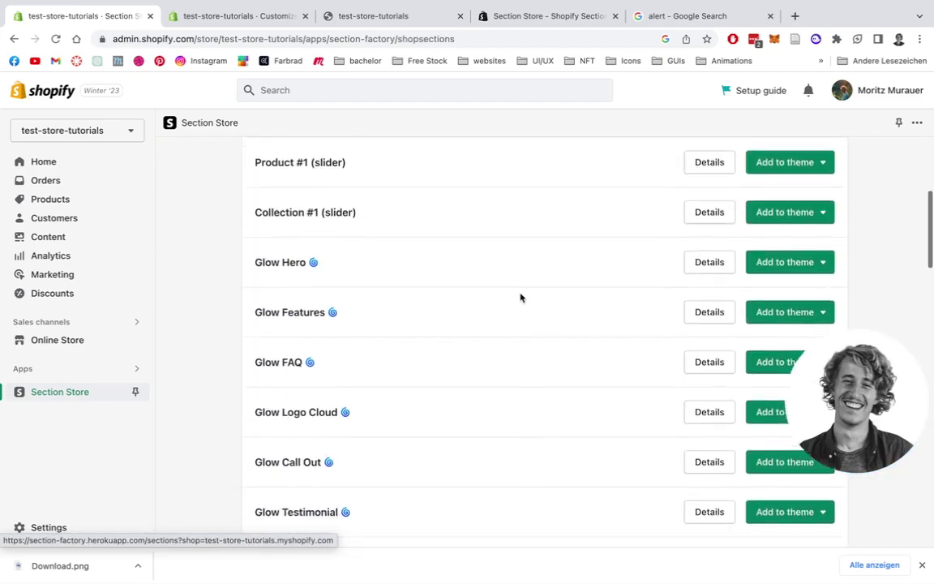
pyautogui.scroll(-4, 520, 298)
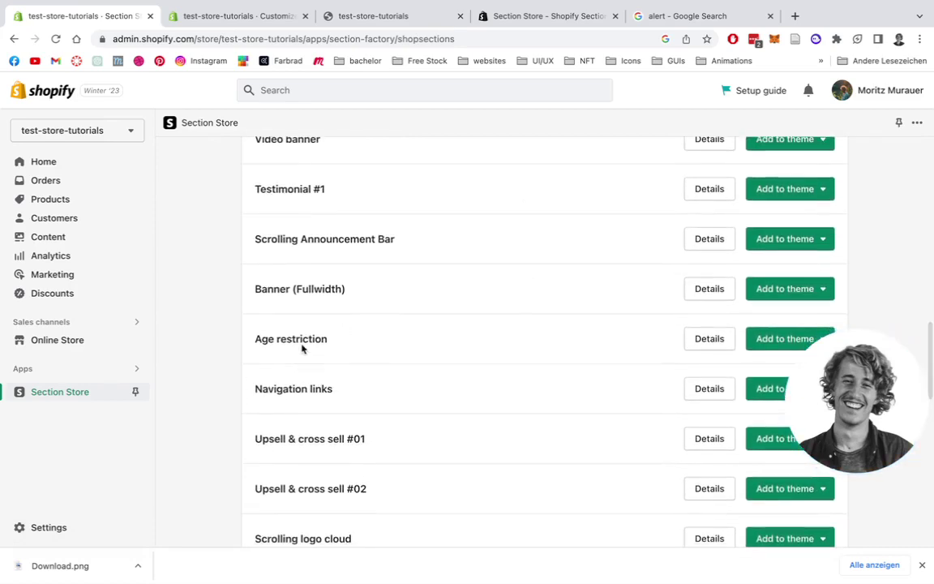
pyautogui.scroll(-1, 568, 225)
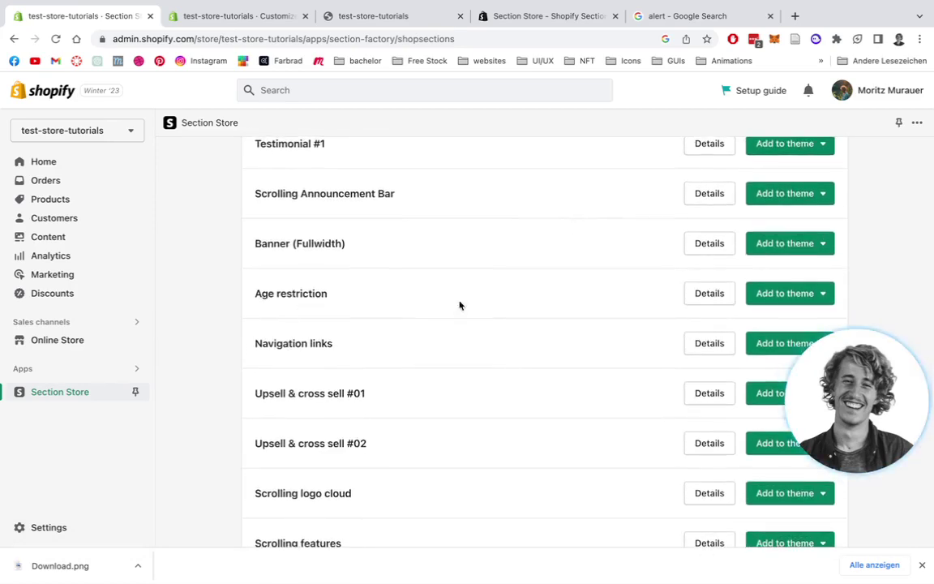
# Check which themes Age restriction can be added to, then close the list without choosing.
pyautogui.click(812, 294)
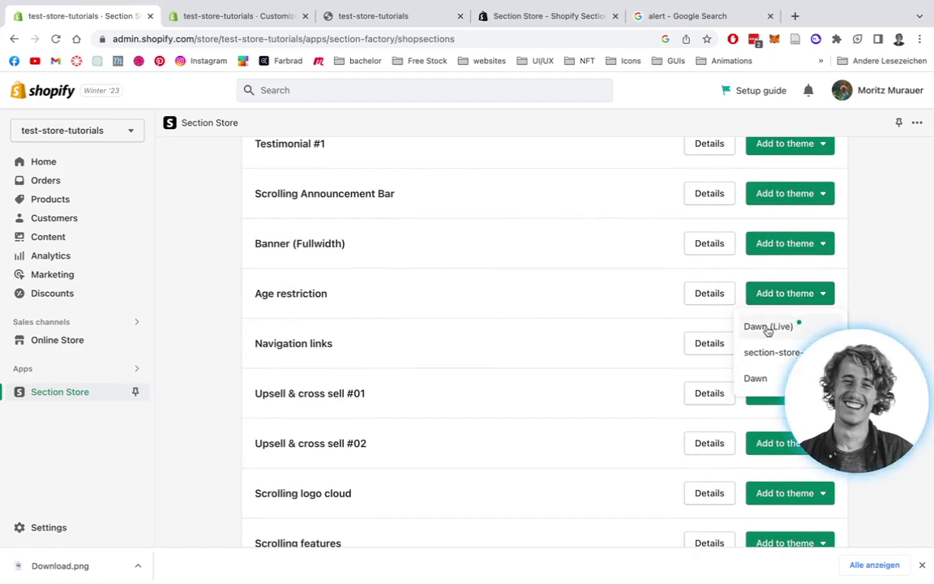
pyautogui.click(567, 303)
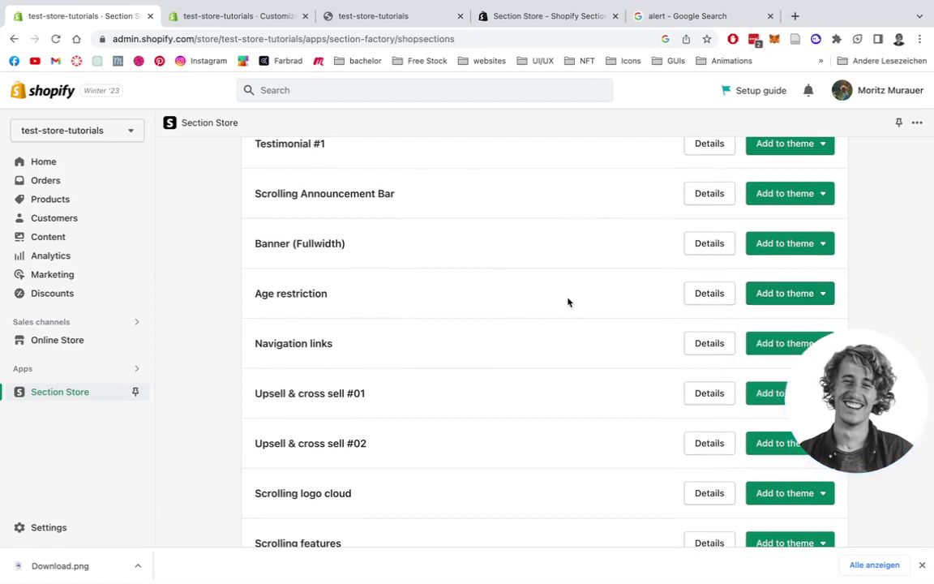
pyautogui.scroll(2, 566, 302)
pyautogui.scroll(-2, 567, 302)
pyautogui.scroll(15, 567, 302)
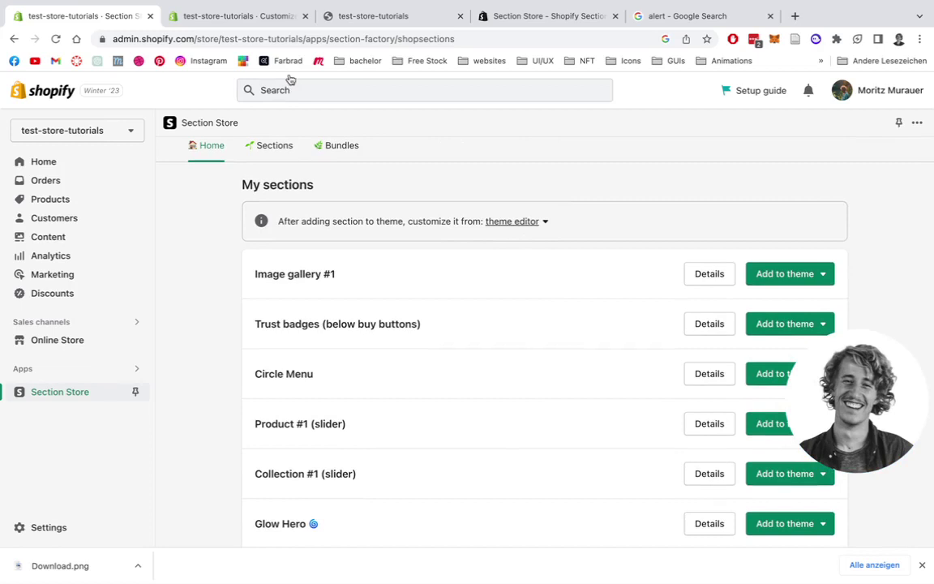
# In the theme editor, remove the SS - Age restriction section from the Dawn home page.
pyautogui.click(239, 16)
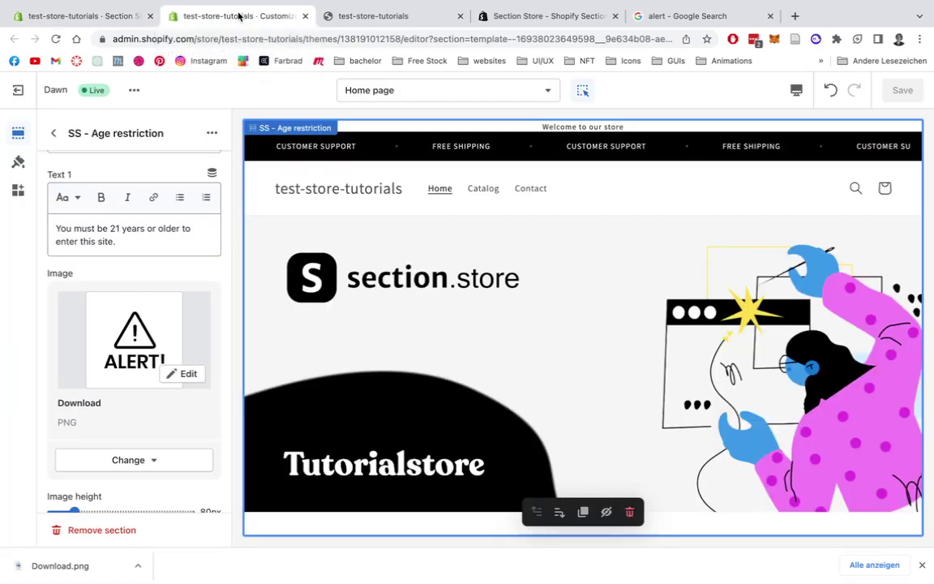
pyautogui.click(102, 529)
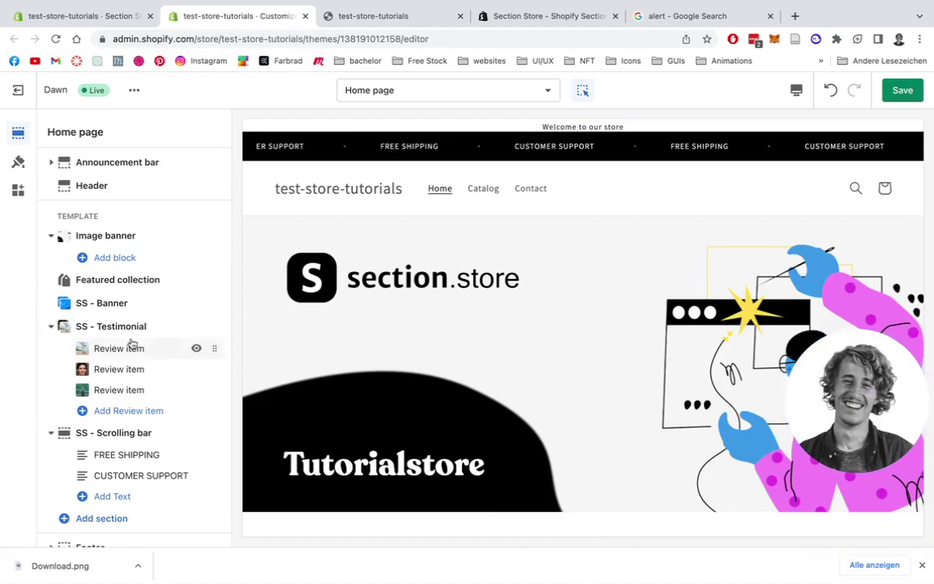
pyautogui.scroll(-1, 129, 345)
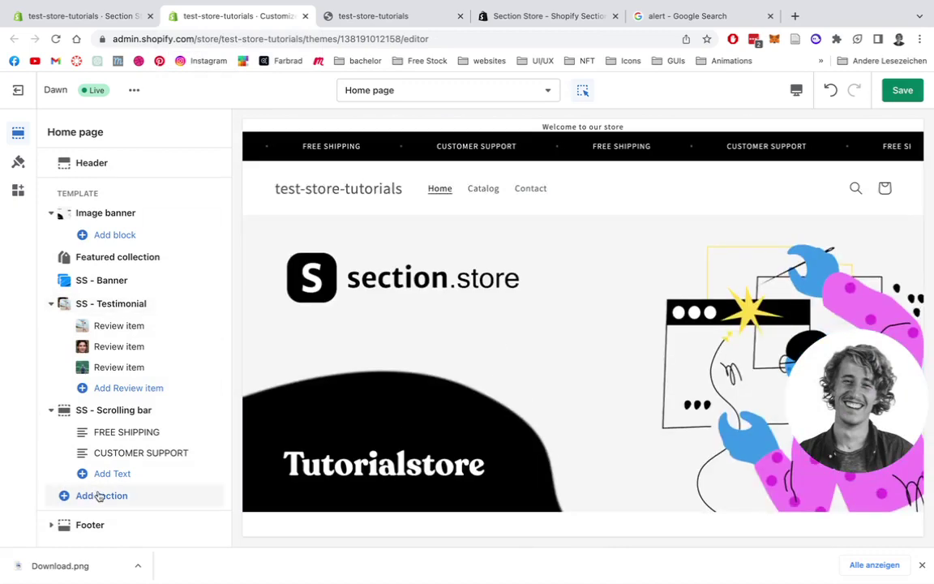
# Add the SS - Age restriction section found by searching 'ss age res' and drag it to the template top.
pyautogui.click(104, 495)
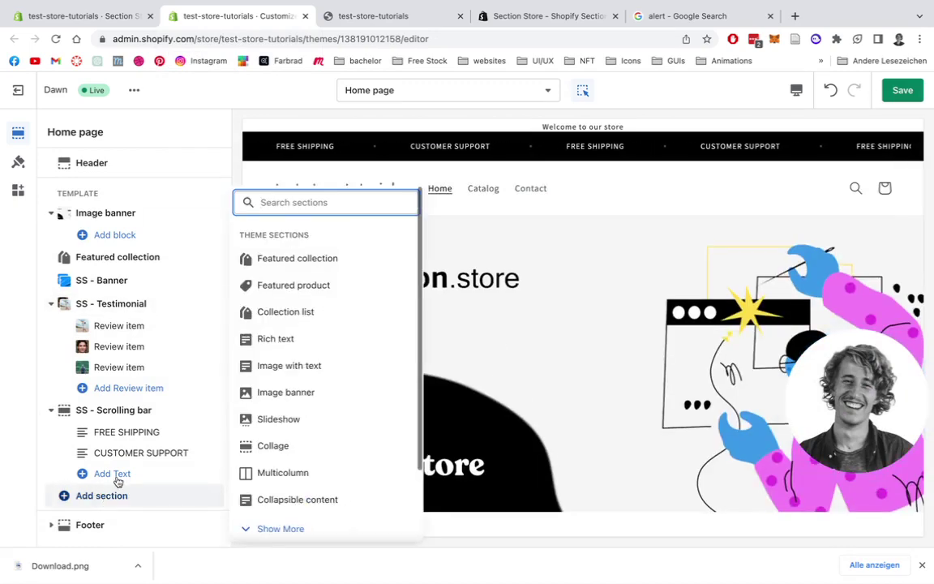
pyautogui.write('s')
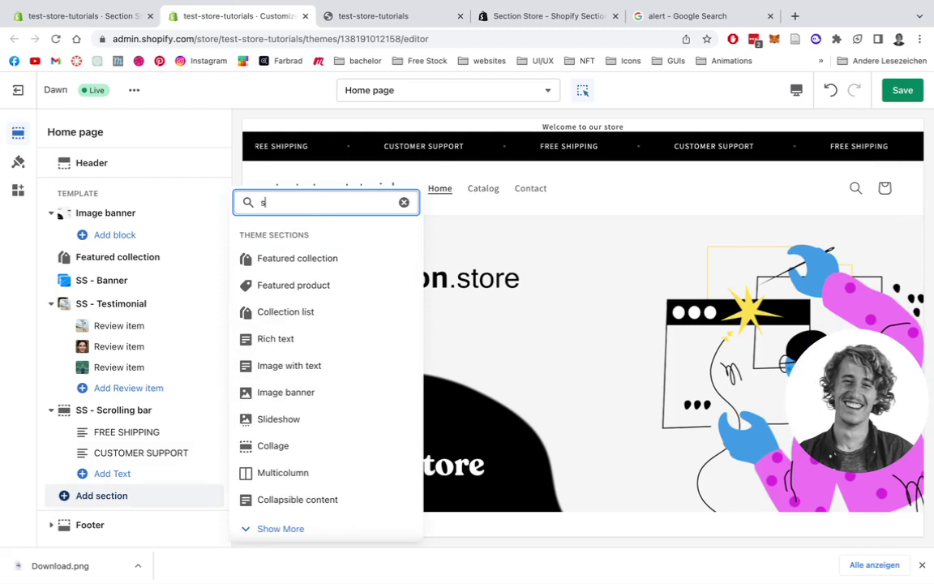
pyautogui.write('s age re')
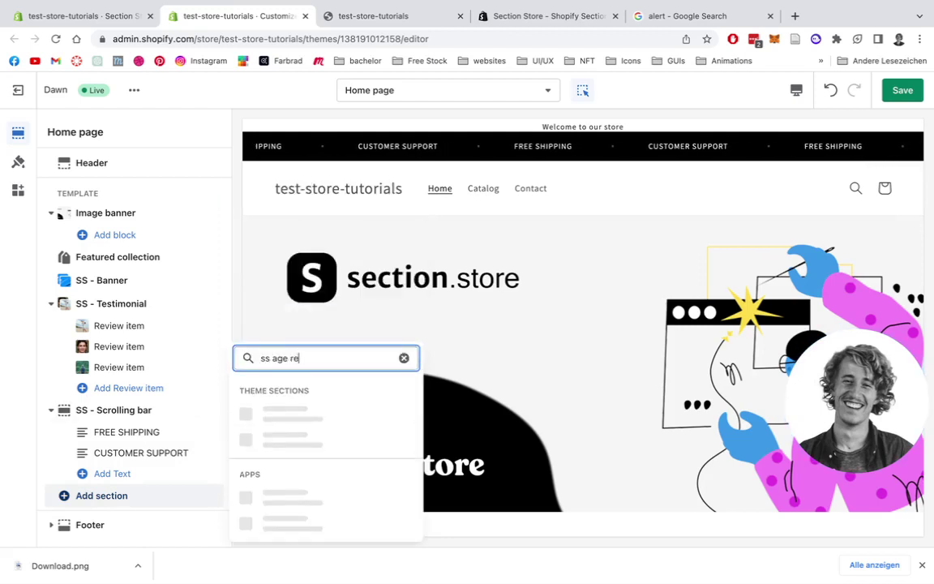
pyautogui.write('s')
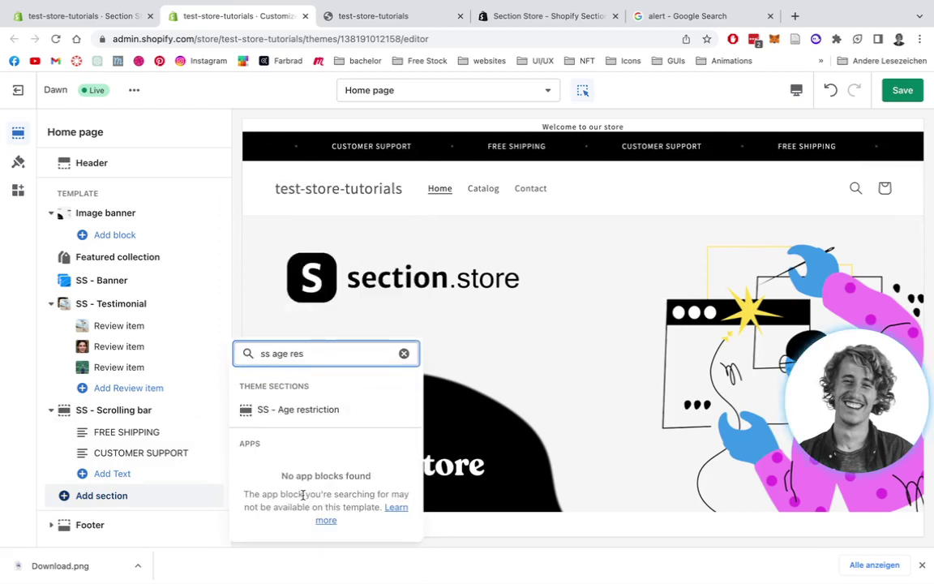
pyautogui.click(313, 409)
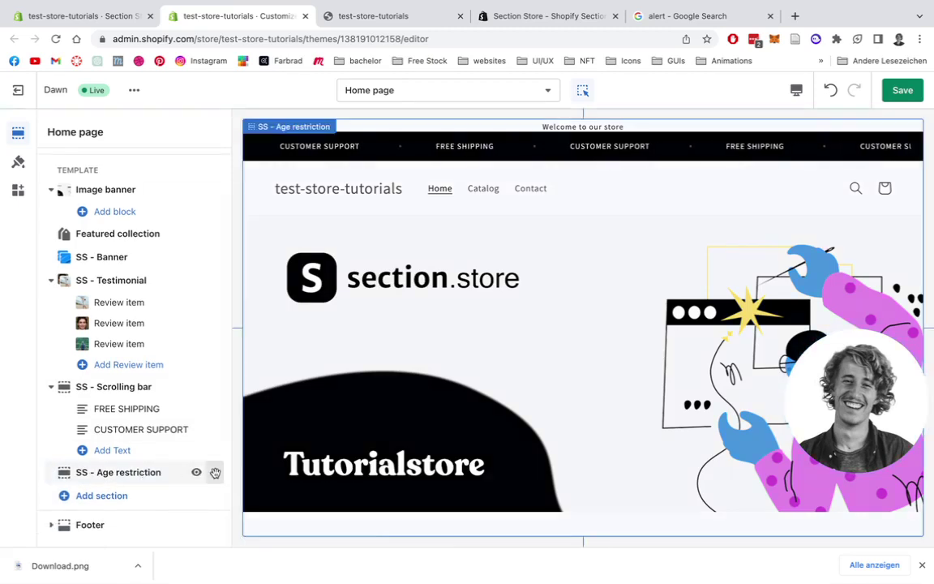
pyautogui.moveTo(214, 471); pyautogui.dragTo(162, 236)
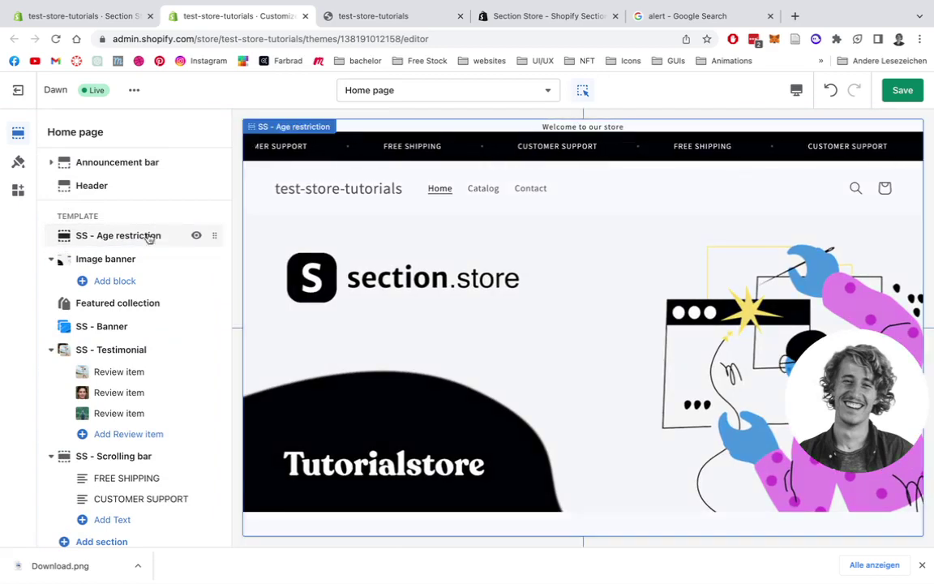
# Turn on the Always show popup debug option in the SS - Age restriction settings.
pyautogui.click(120, 237)
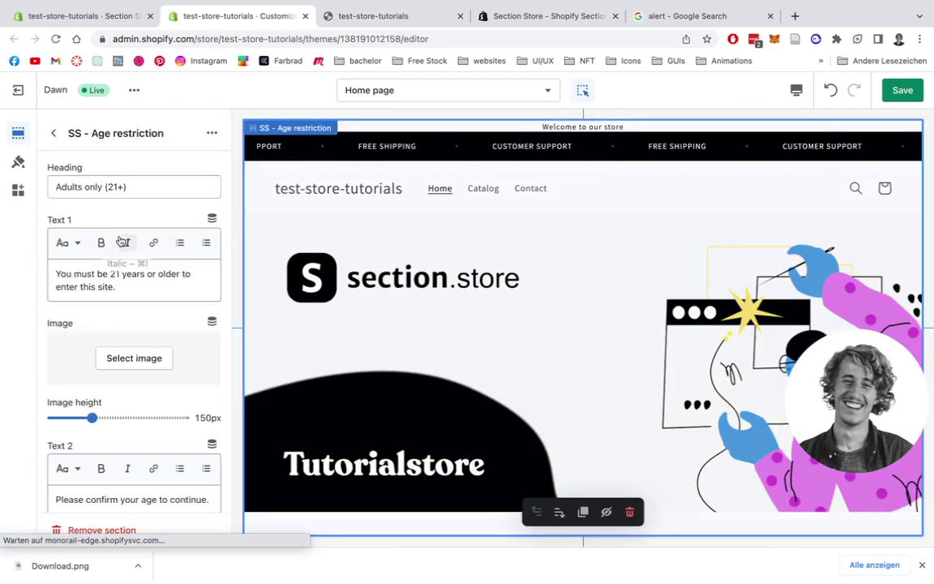
pyautogui.scroll(-1, 178, 344)
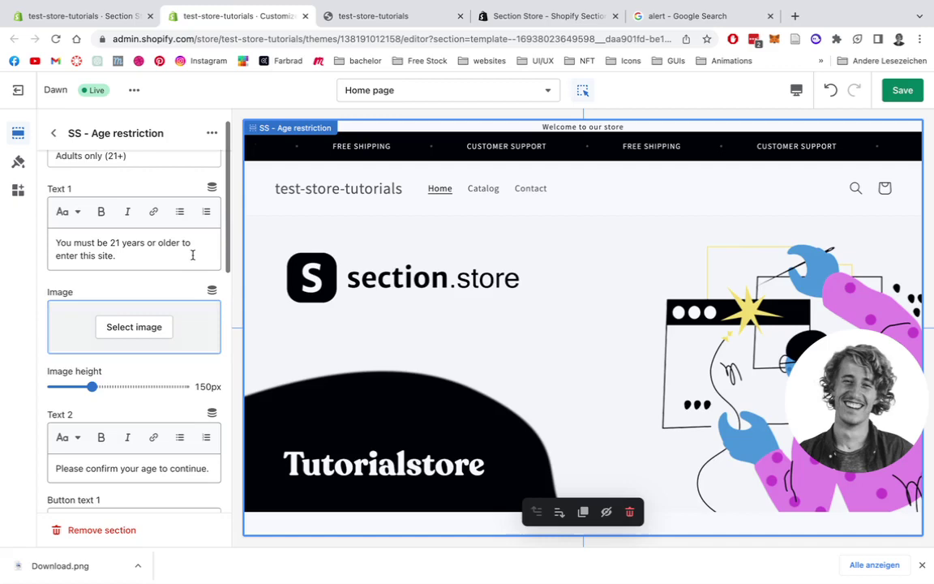
pyautogui.scroll(-10, 179, 296)
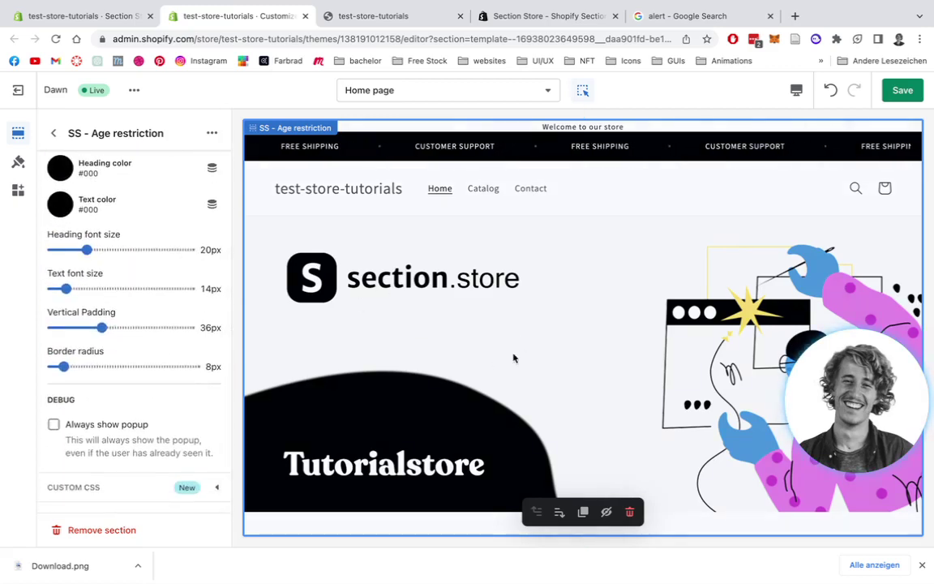
pyautogui.click(54, 426)
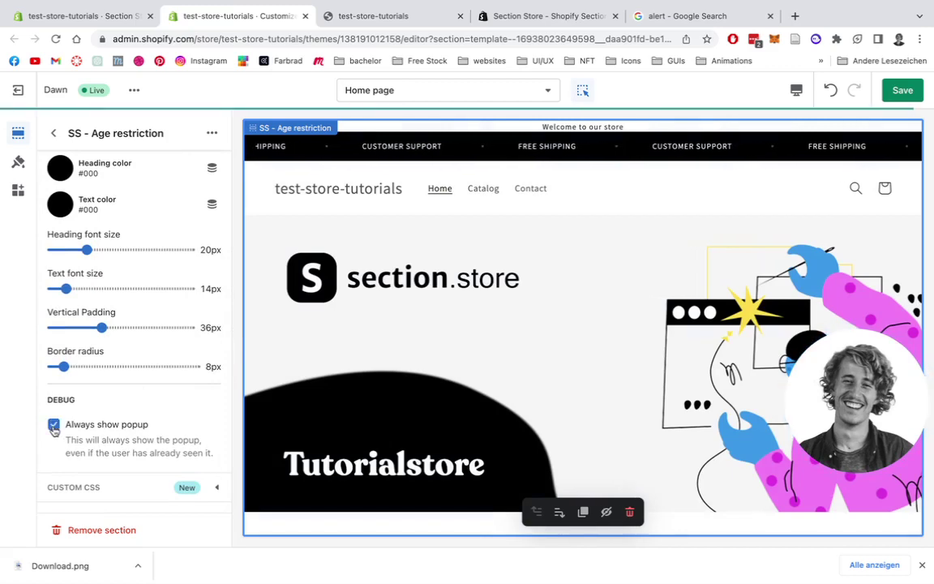
pyautogui.scroll(10, 105, 403)
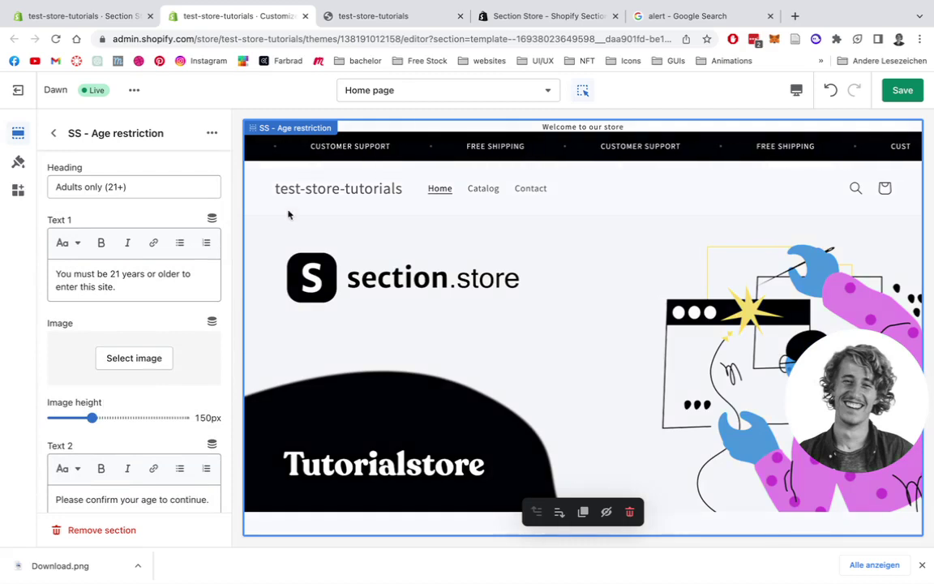
# Set the ALERT! image as the popup picture and save the theme changes.
pyautogui.click(138, 363)
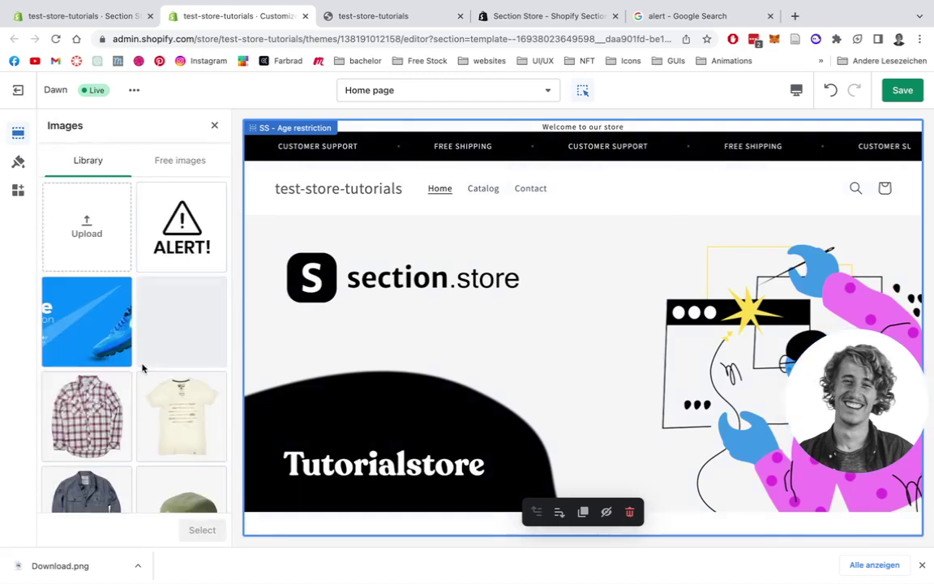
pyautogui.click(184, 224)
pyautogui.click(202, 531)
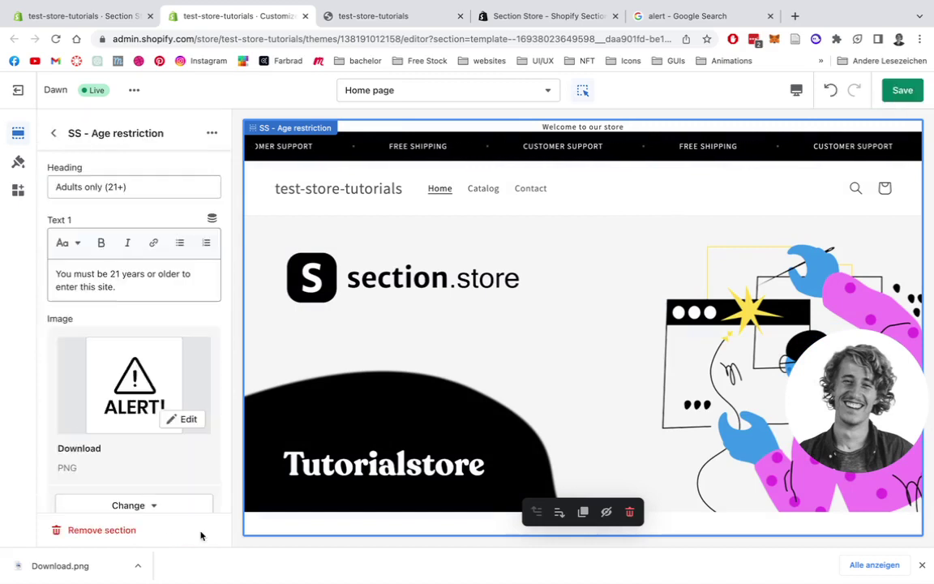
pyautogui.click(903, 91)
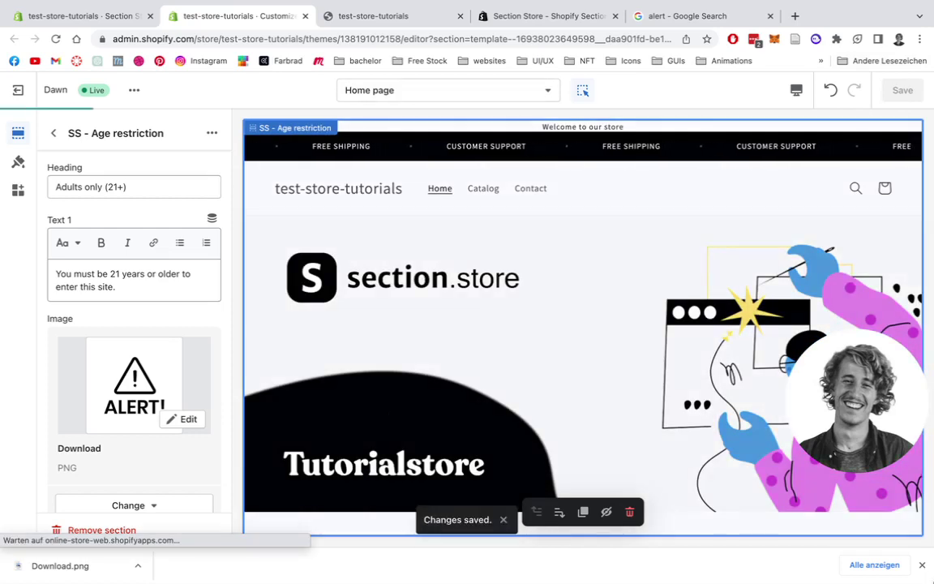
pyautogui.click(922, 565)
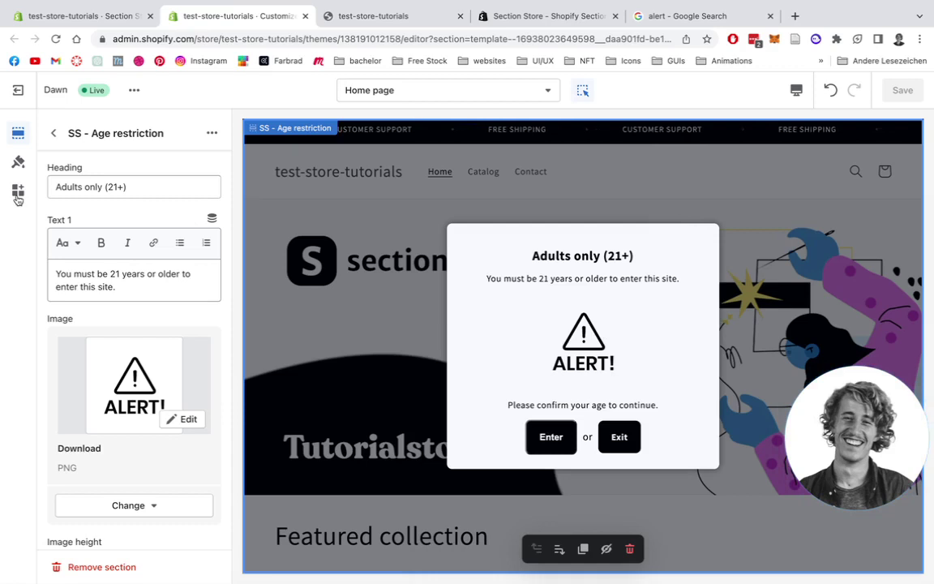
# Change the popup heading to 'Adults only (18+)' and the message's age from 21 to 18.
pyautogui.click(118, 186)
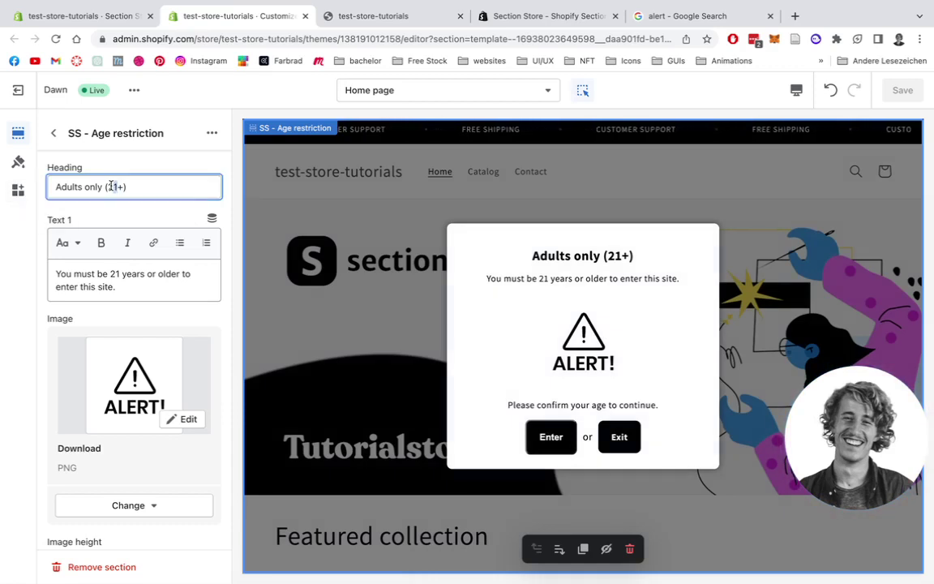
pyautogui.press('BackSpace')
pyautogui.write('2')
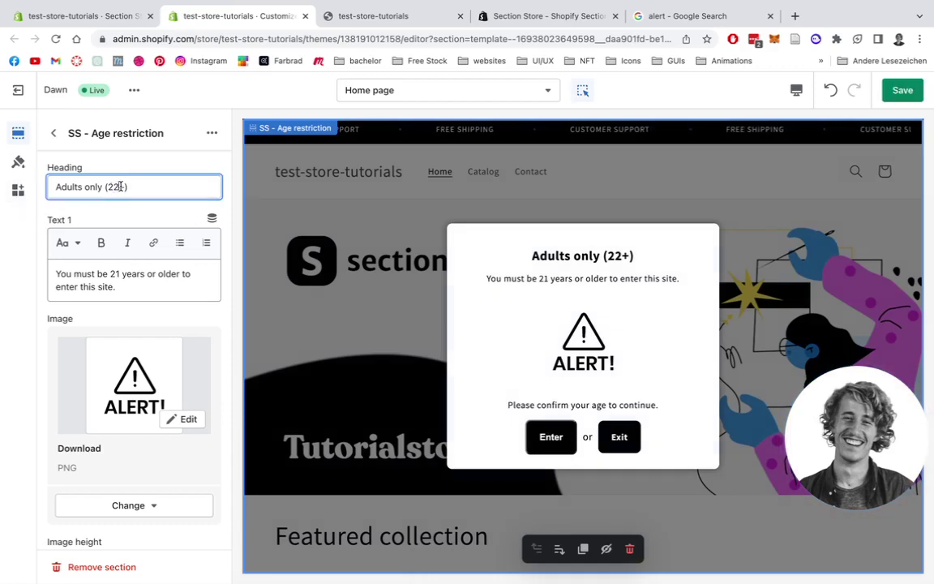
pyautogui.press('BackSpace')
pyautogui.write('1')
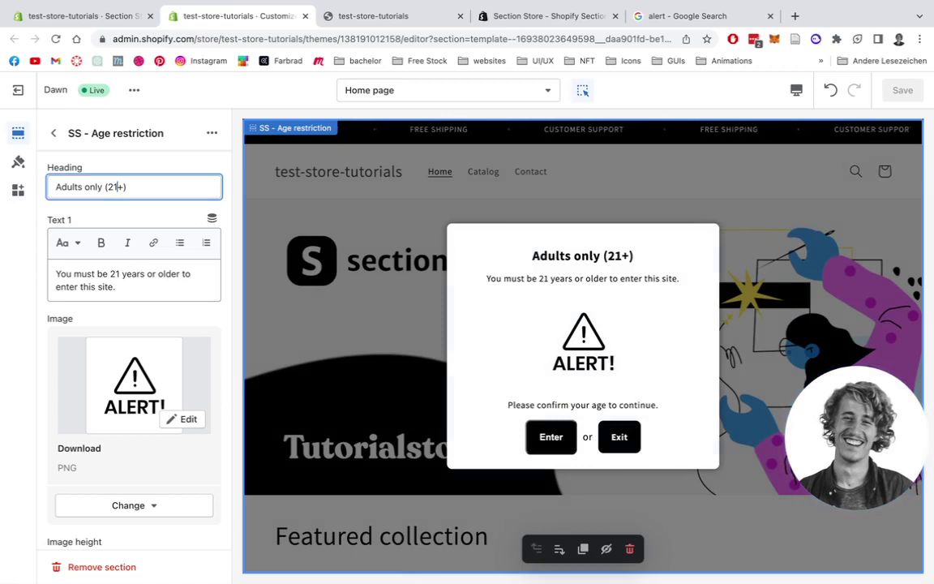
pyautogui.doubleClick(113, 186)
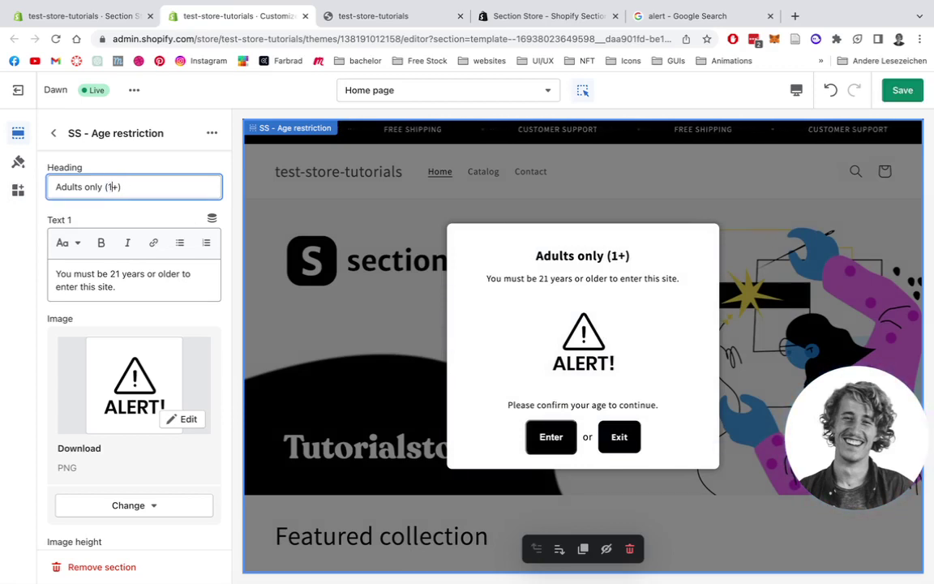
pyautogui.write('8')
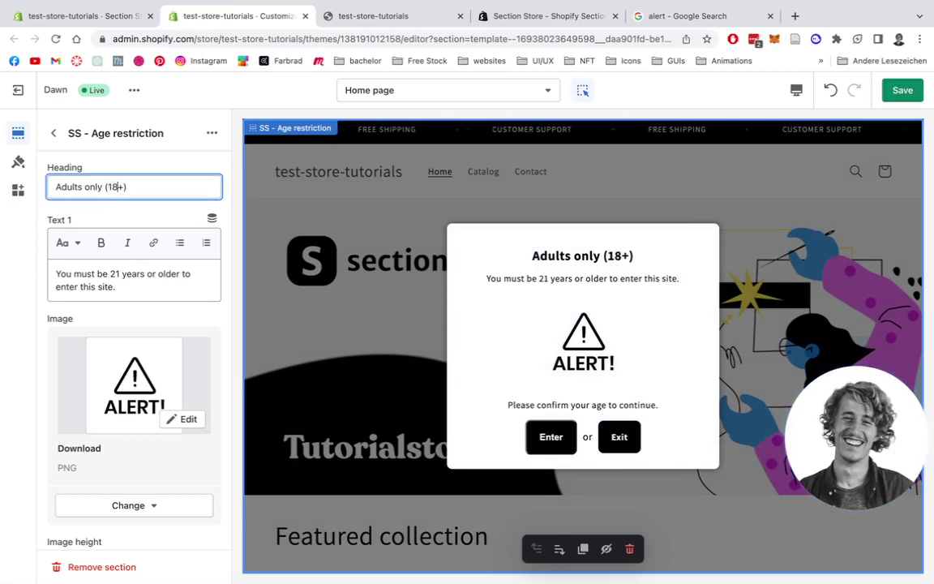
pyautogui.click(114, 274)
pyautogui.write('18')
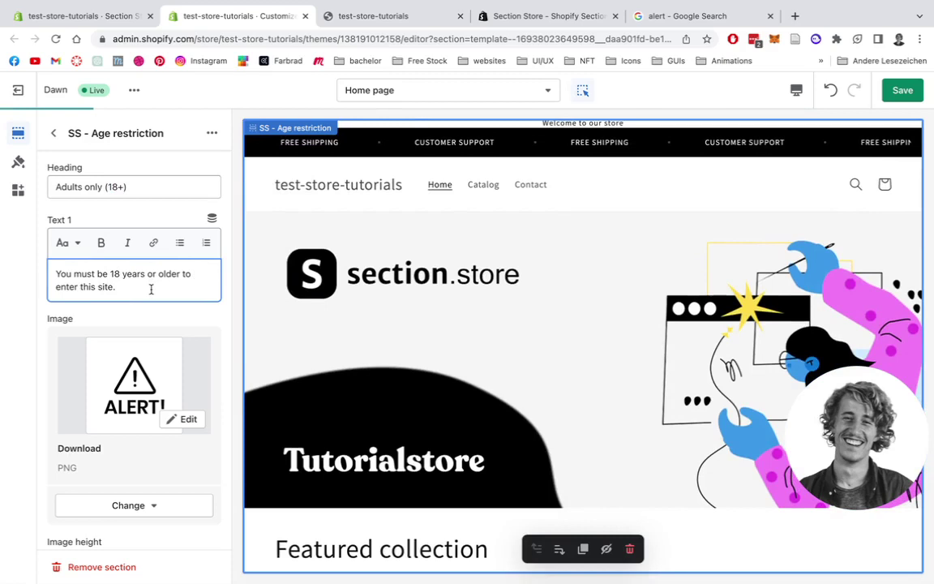
# Drag the Image height slider to 200px for the ALERT! image, then scroll down toward Styling.
pyautogui.scroll(-5, 150, 288)
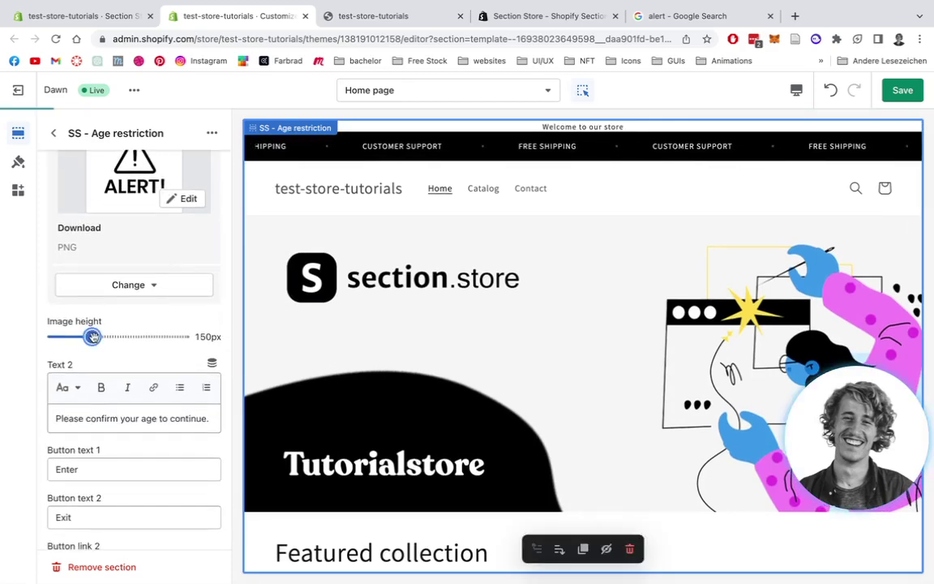
pyautogui.moveTo(93, 337); pyautogui.dragTo(104, 336)
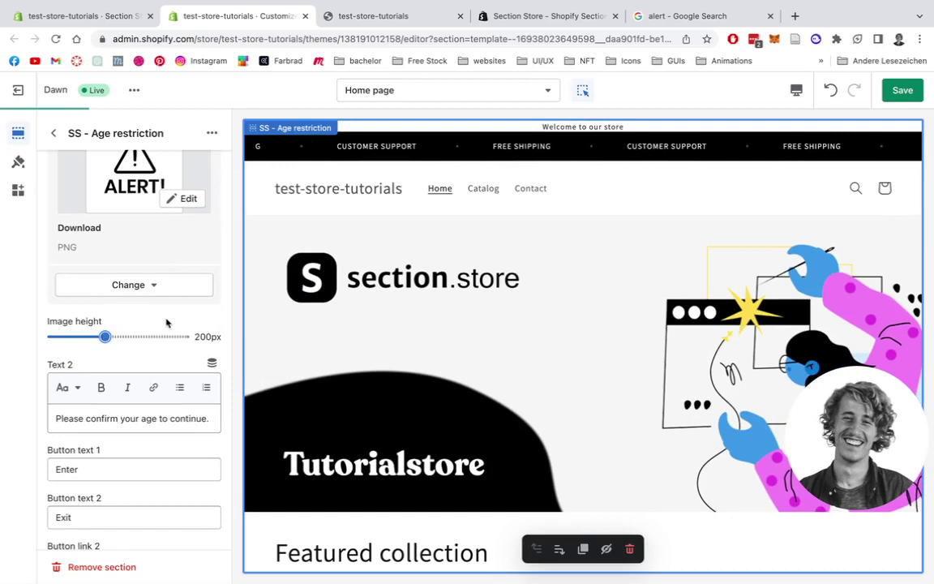
pyautogui.scroll(-3, 166, 323)
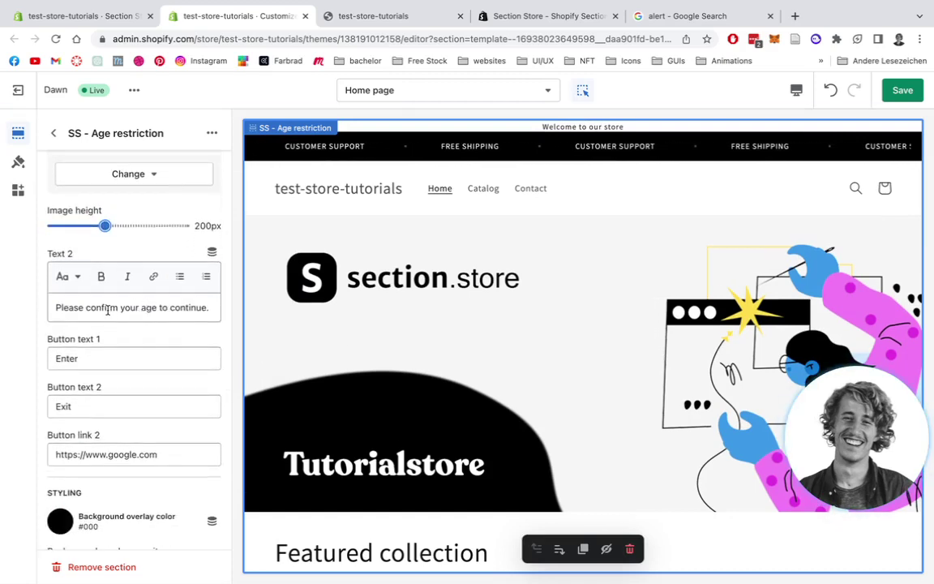
pyautogui.scroll(-1, 107, 310)
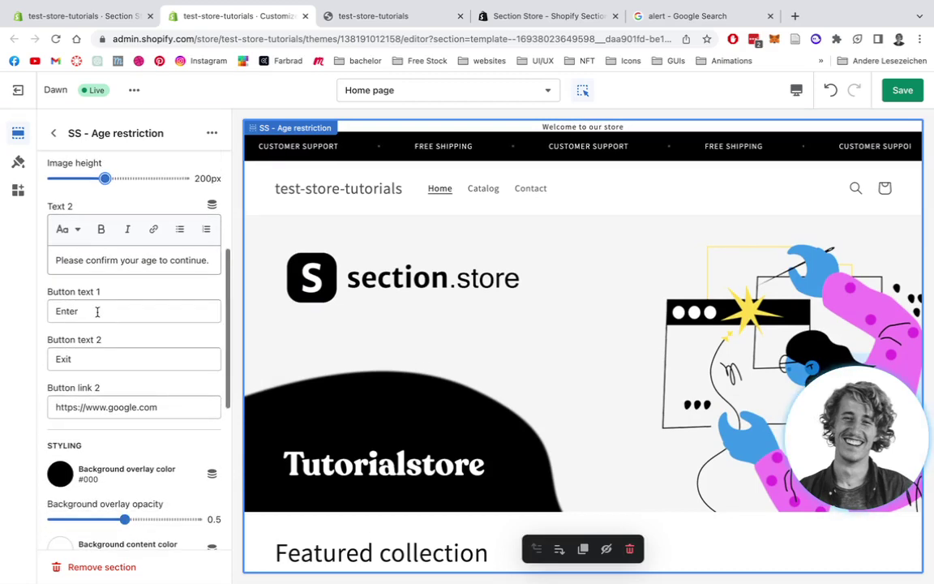
pyautogui.scroll(-1, 90, 312)
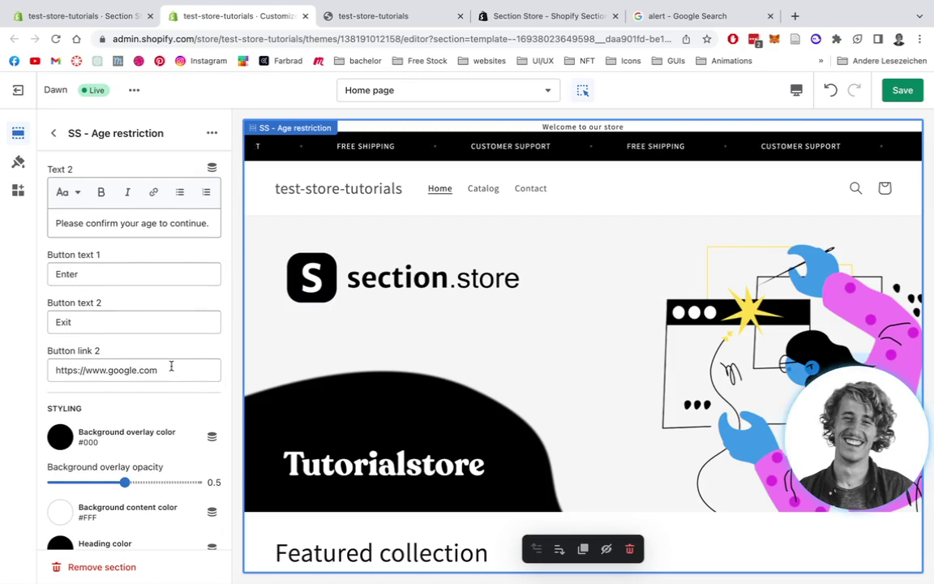
pyautogui.scroll(-1, 171, 366)
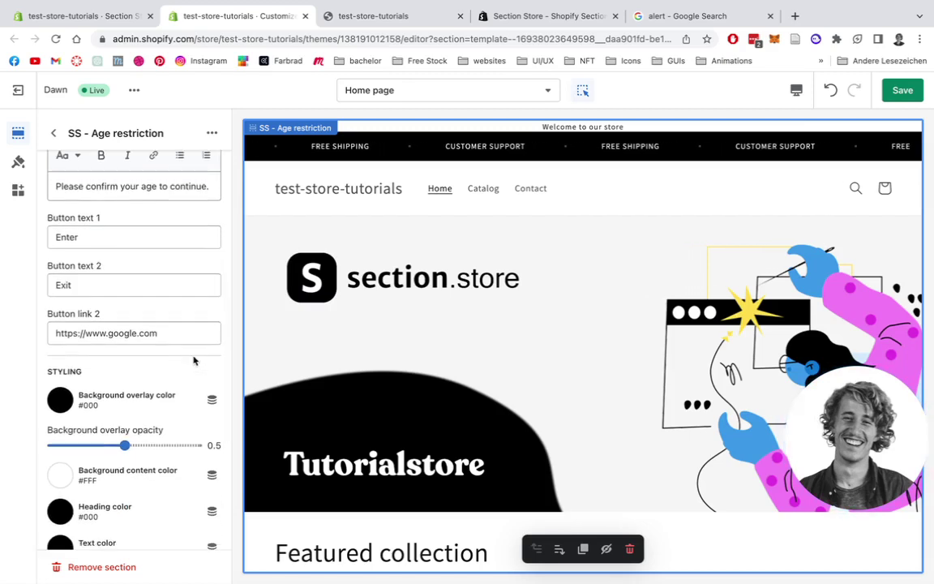
pyautogui.scroll(-2, 193, 360)
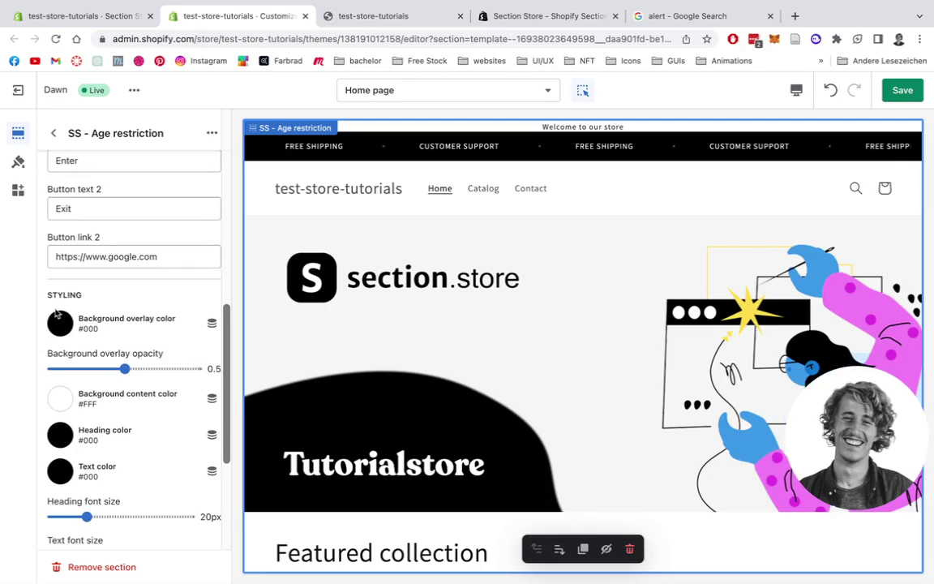
pyautogui.scroll(-1, 57, 314)
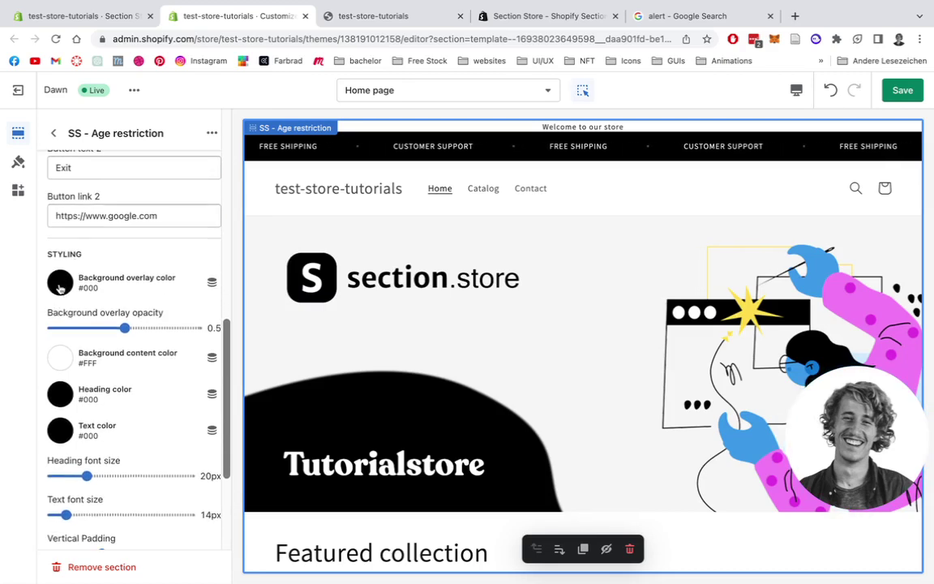
# Save the age-popup changes and check the Adults only (18+) popup in the preview.
pyautogui.click(905, 88)
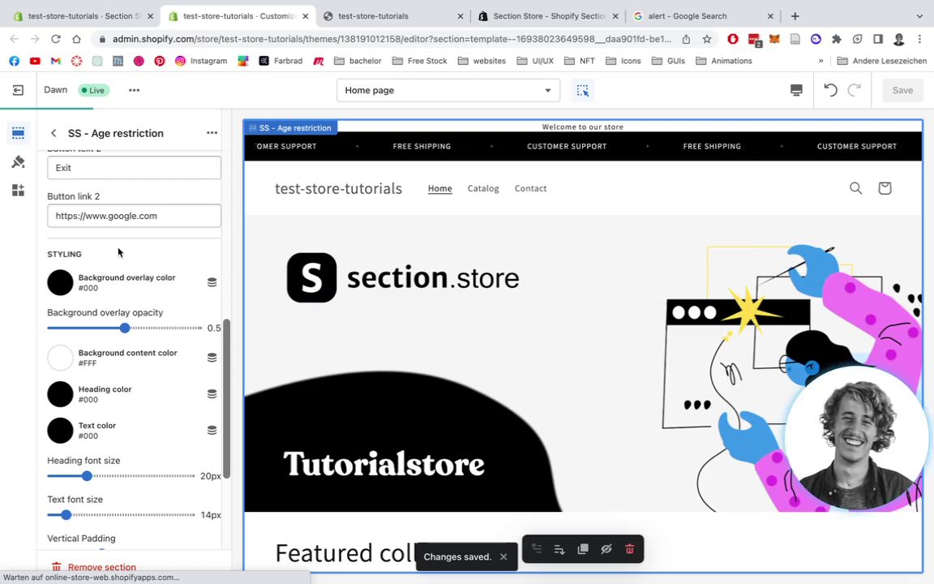
pyautogui.scroll(-5, 118, 252)
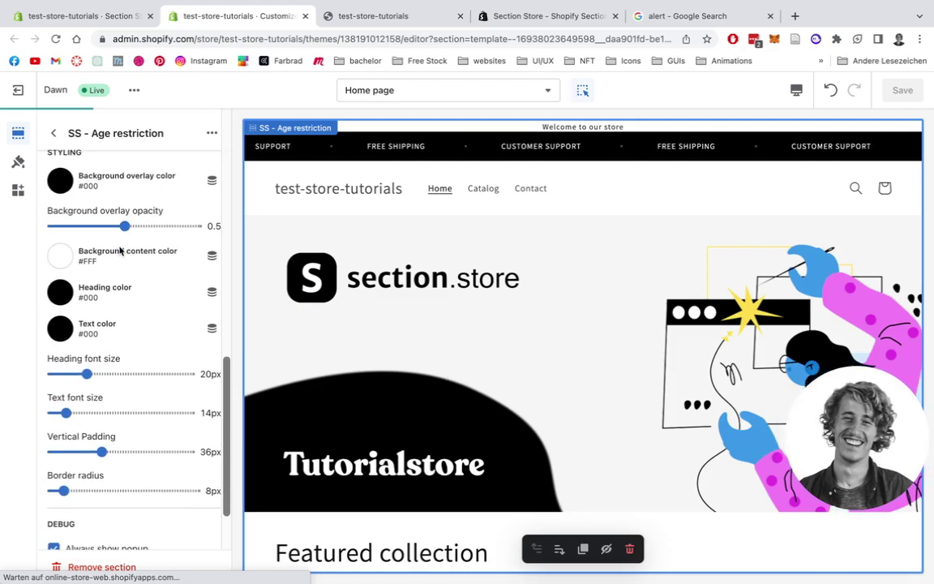
pyautogui.scroll(-4, 119, 251)
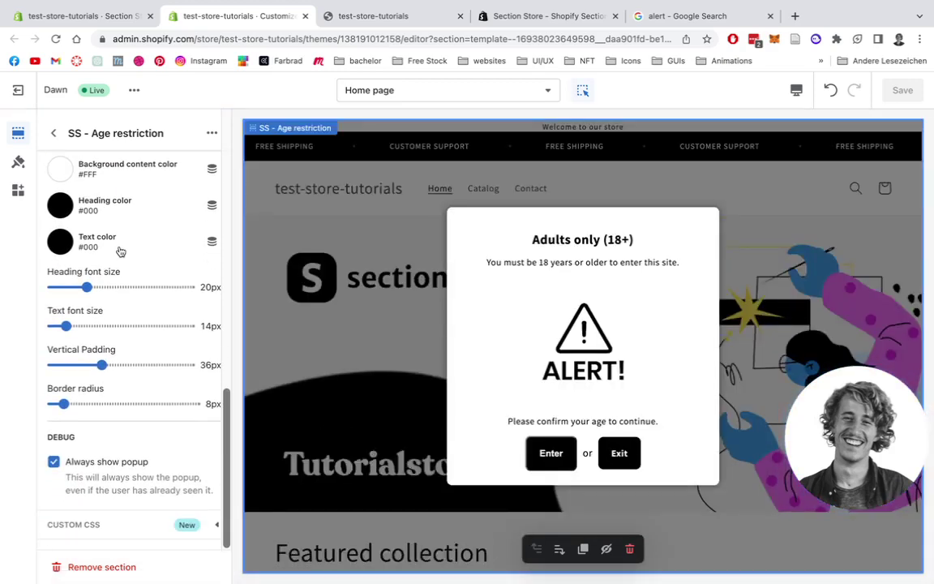
pyautogui.scroll(2, 119, 251)
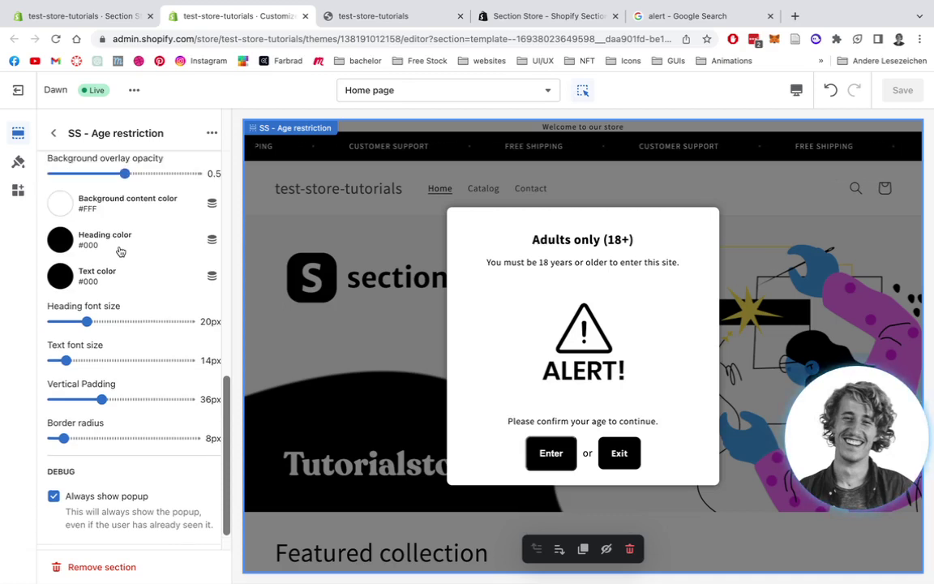
pyautogui.scroll(1, 120, 251)
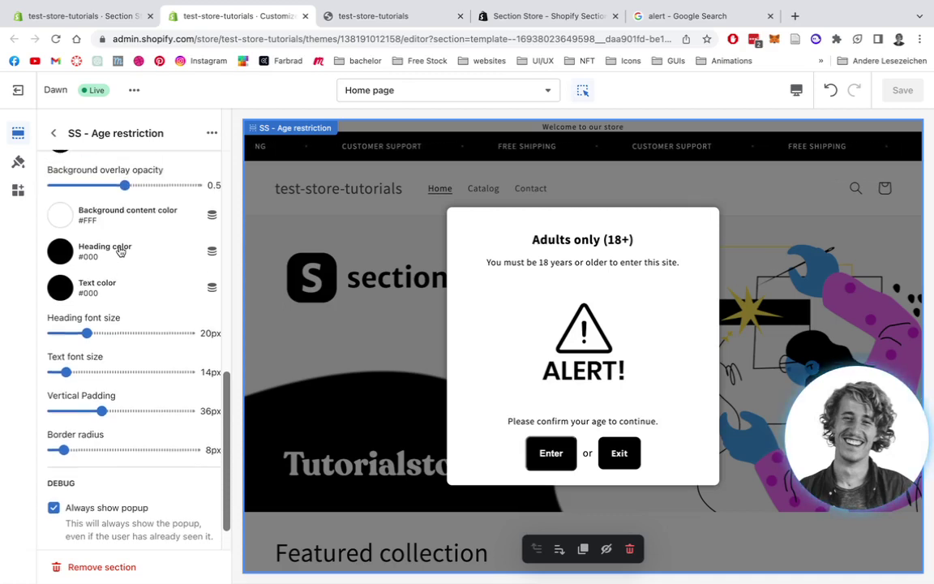
# Change the popup heading colour to red #FF0505 and save the theme.
pyautogui.click(65, 251)
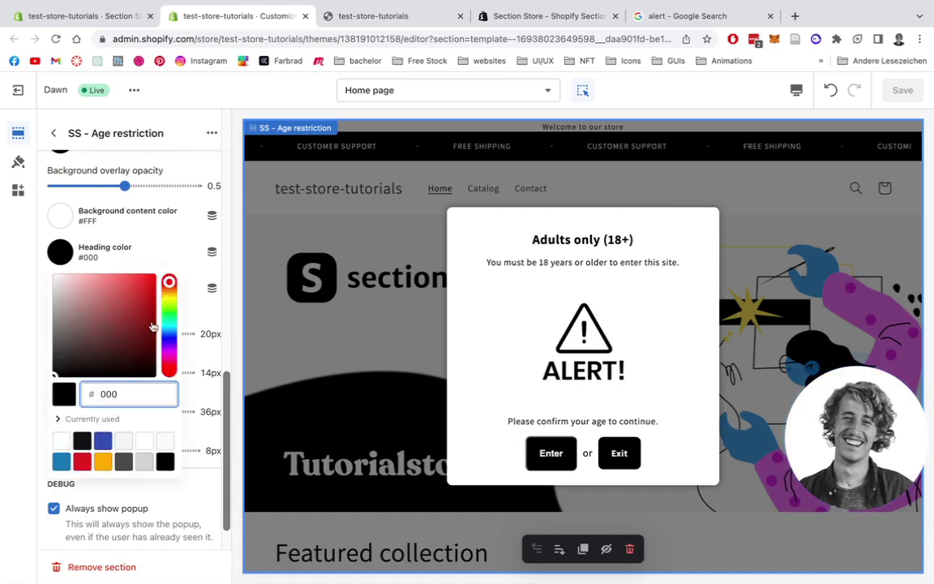
pyautogui.moveTo(152, 324); pyautogui.dragTo(153, 265)
pyautogui.click(156, 266)
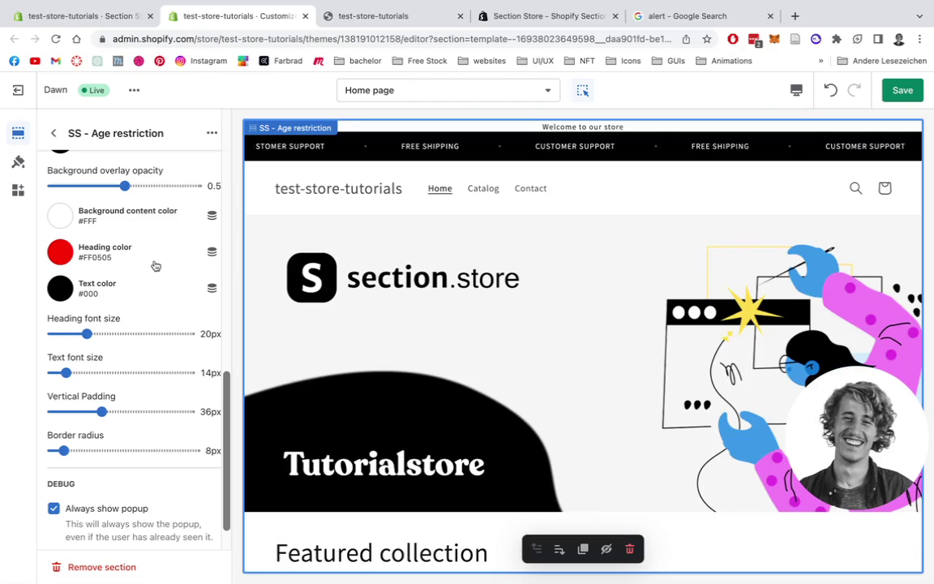
pyautogui.scroll(2, 156, 266)
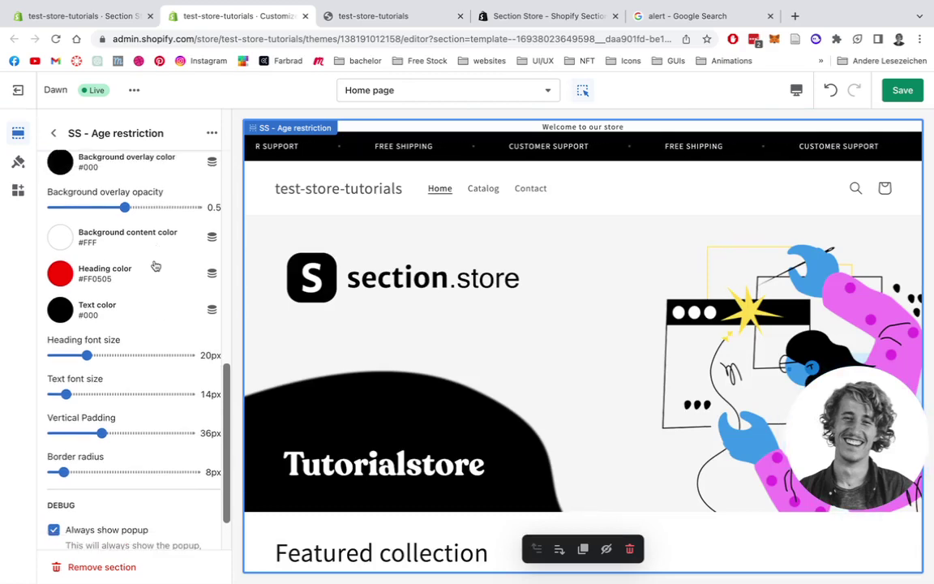
pyautogui.scroll(-3, 156, 266)
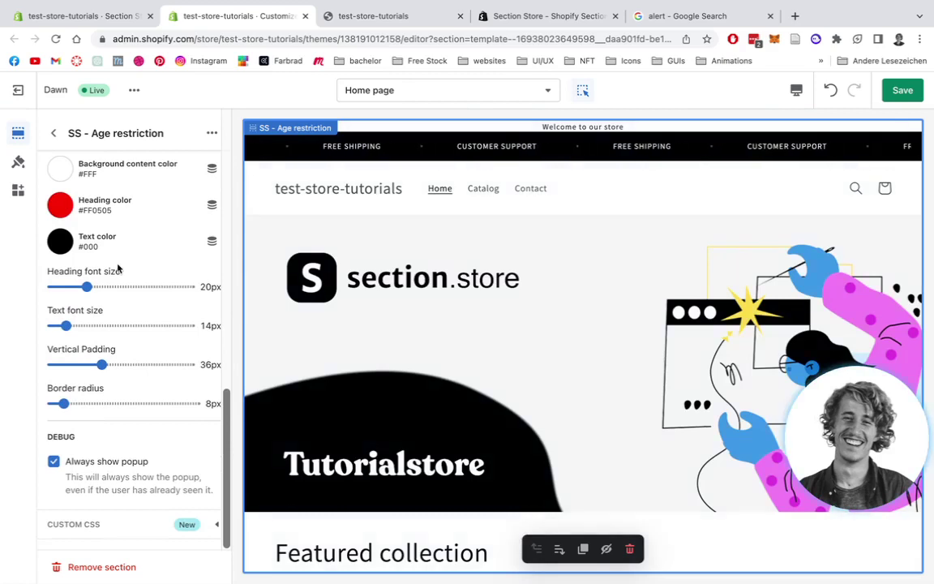
pyautogui.click(908, 89)
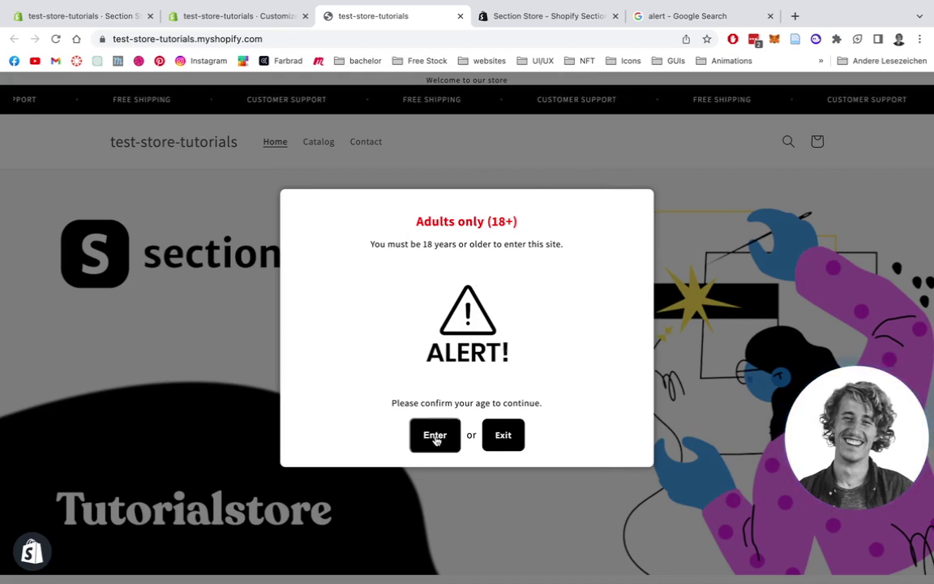
# Confirm the Exit link opens Google in a new tab, then choose Enter to reach the Tutorialstore home page.
pyautogui.rightClick(501, 438)
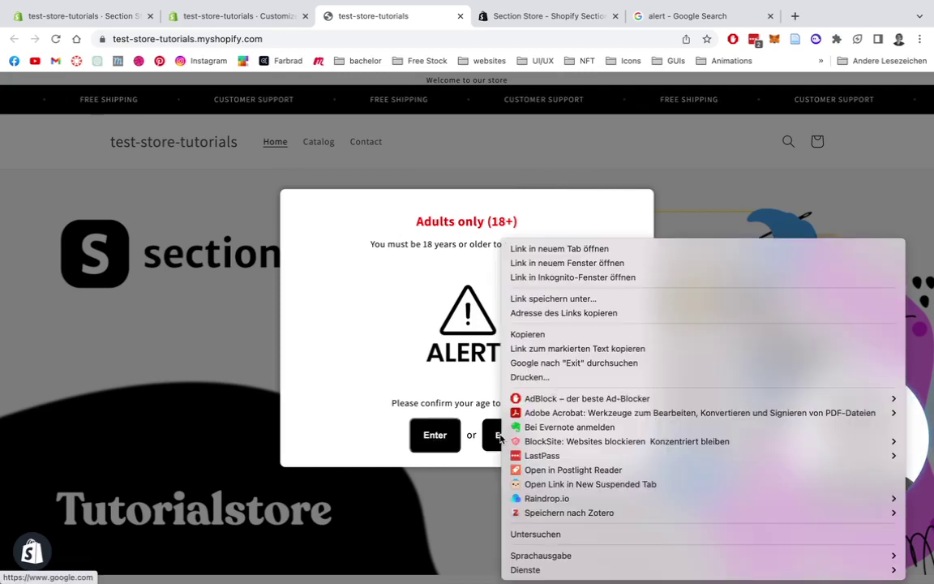
pyautogui.click(538, 249)
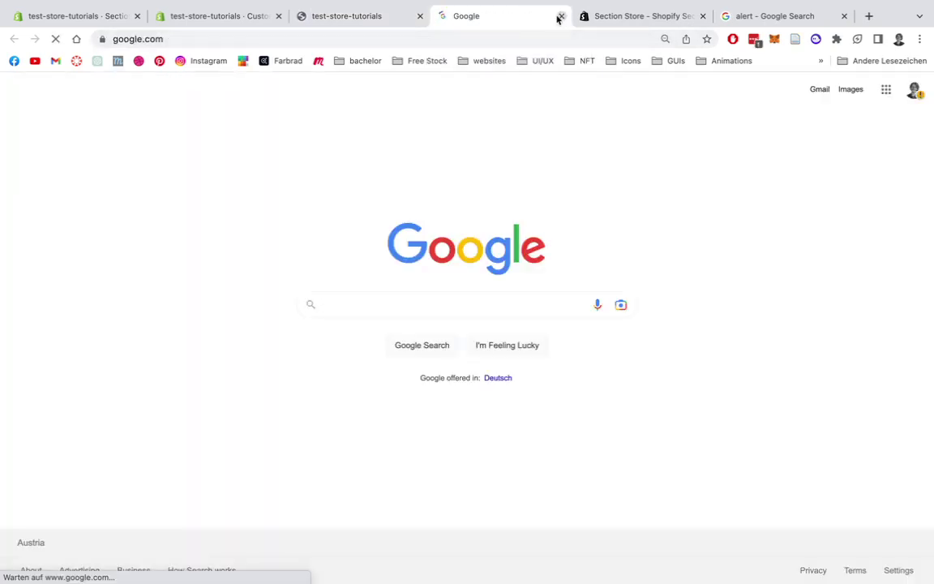
pyautogui.click(559, 17)
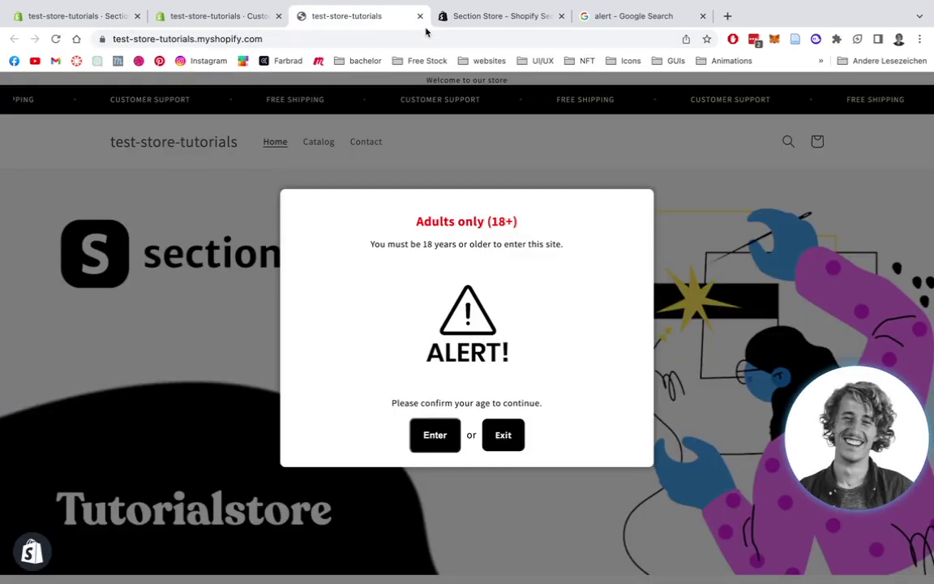
pyautogui.click(435, 438)
pyautogui.moveTo(824, 412); pyautogui.dragTo(561, 298)
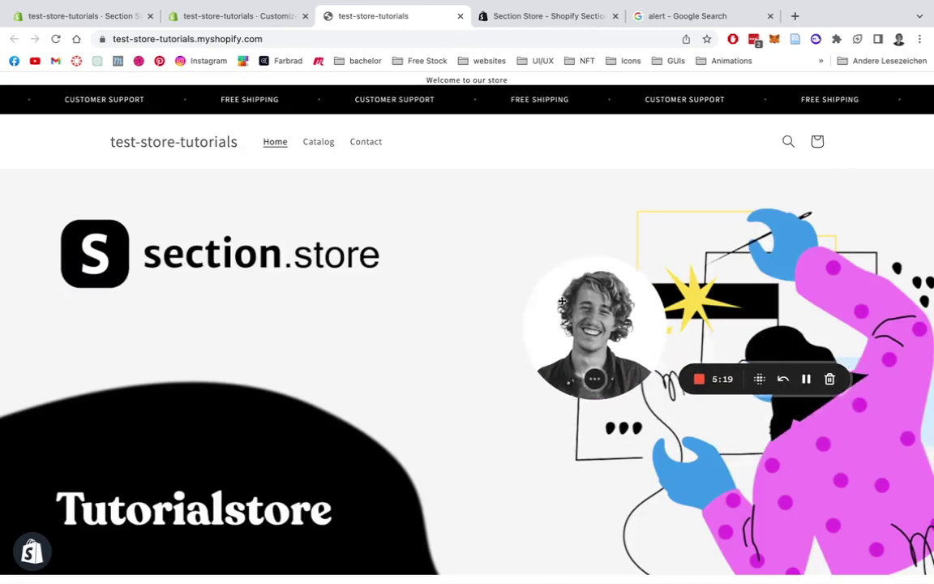